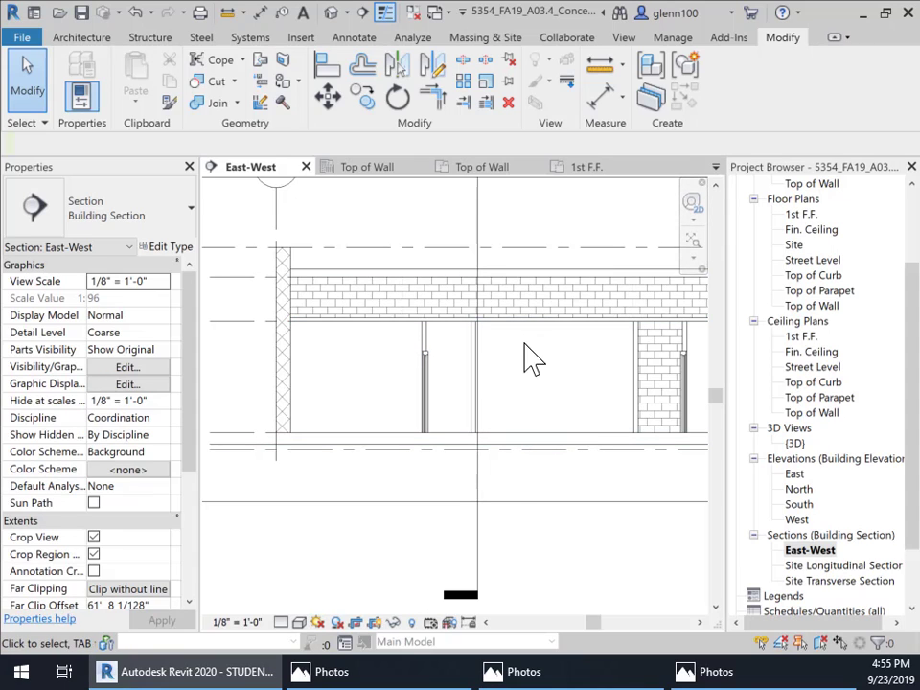
Step: Open the 1st F.F. floor plan at the two small rooms along the upper exterior wall
mouse_move(534, 410)
middle_down()
mouse_move(586, 421)
mouse_move(541, 421)
mouse_move(530, 448)
middle_up()
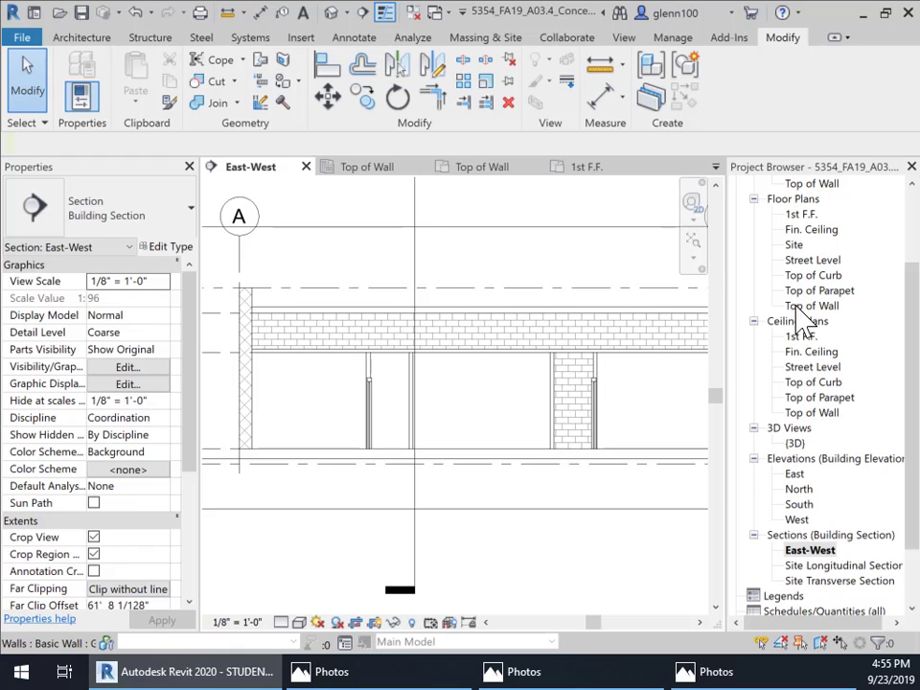
double_click(802, 213)
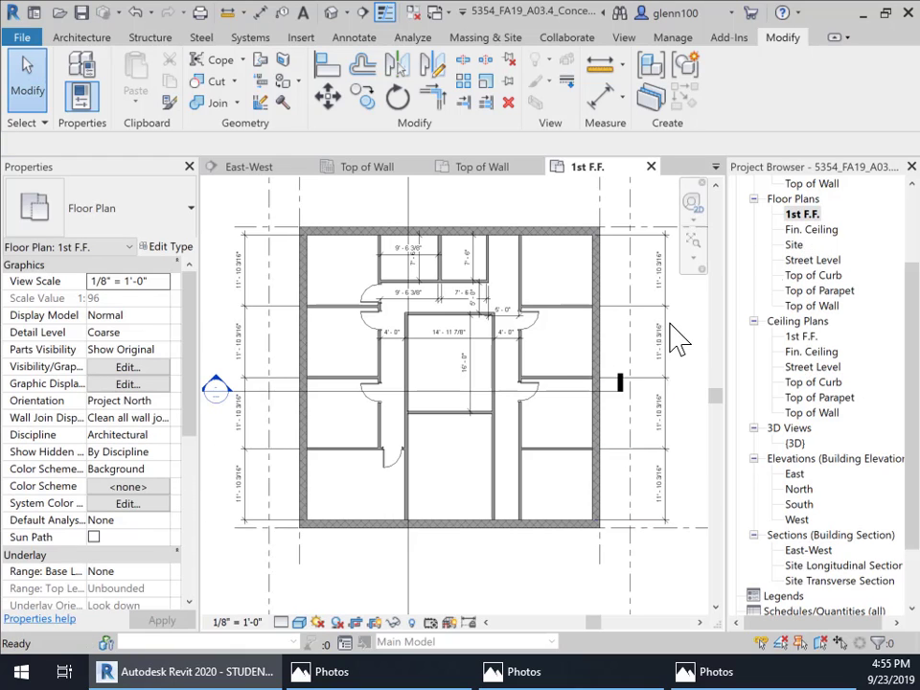
scroll(434, 355, up, 3)
middle_drag(448, 308, 466, 455)
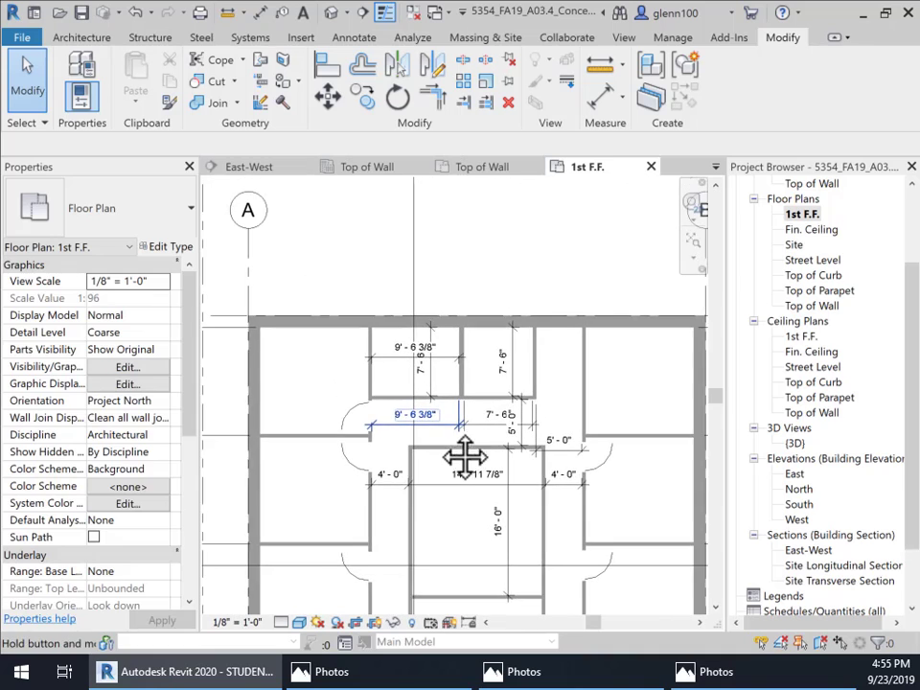
middle_drag(495, 374, 517, 341)
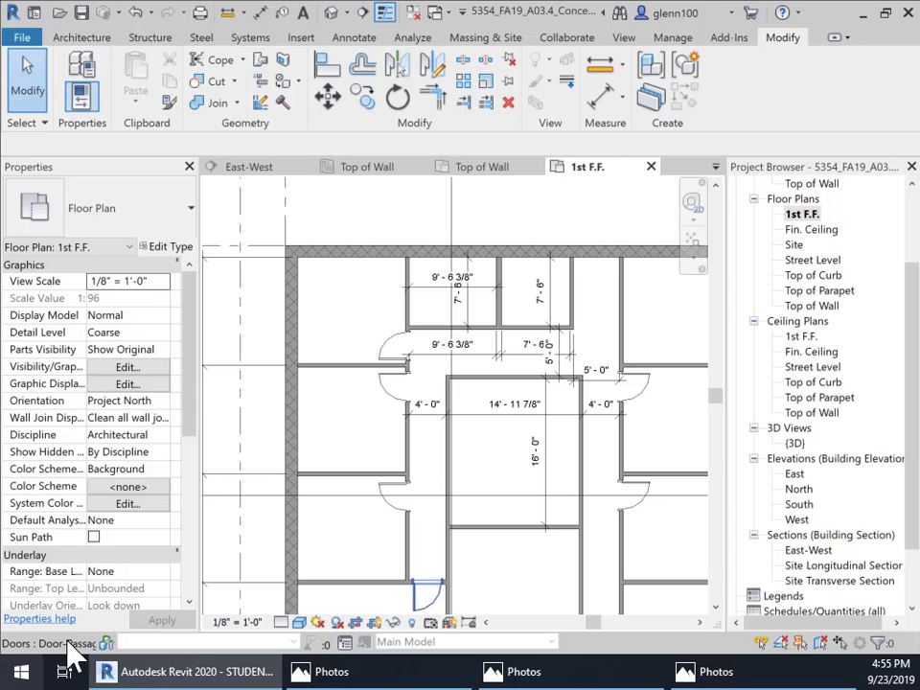
Step: Switch to Photos, examine the enlarged ADA_UniSex_Restroom.jpg for restroom clearances and door width, and return to the Revit floor plan
click(362, 676)
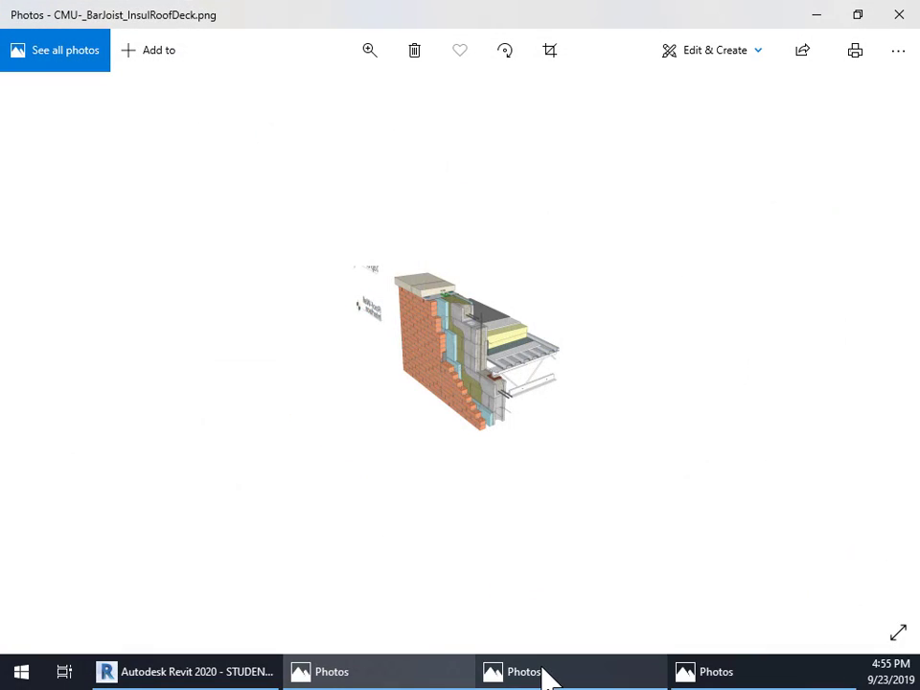
click(544, 674)
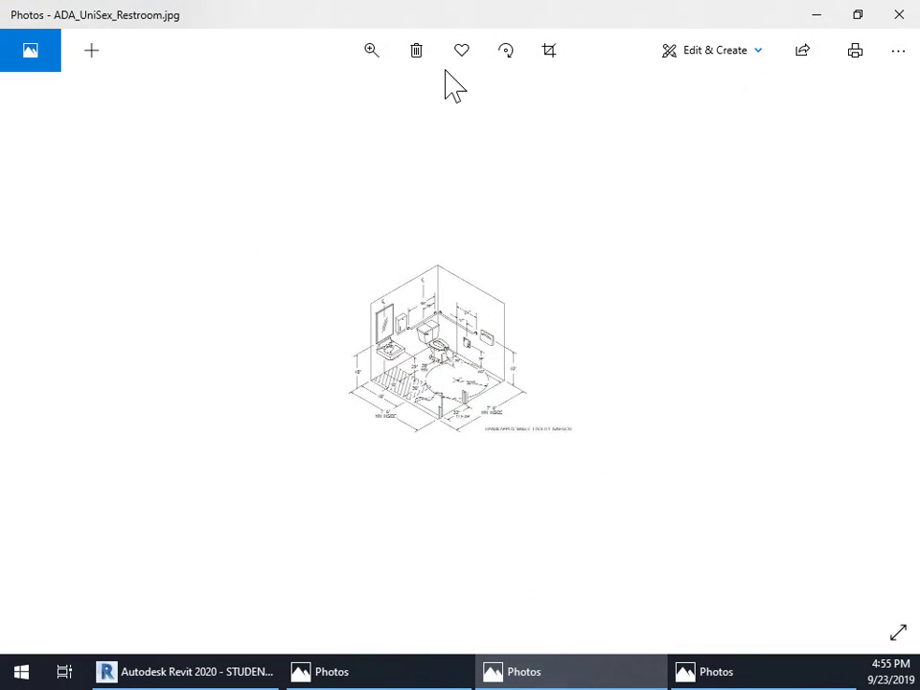
click(379, 56)
click(399, 91)
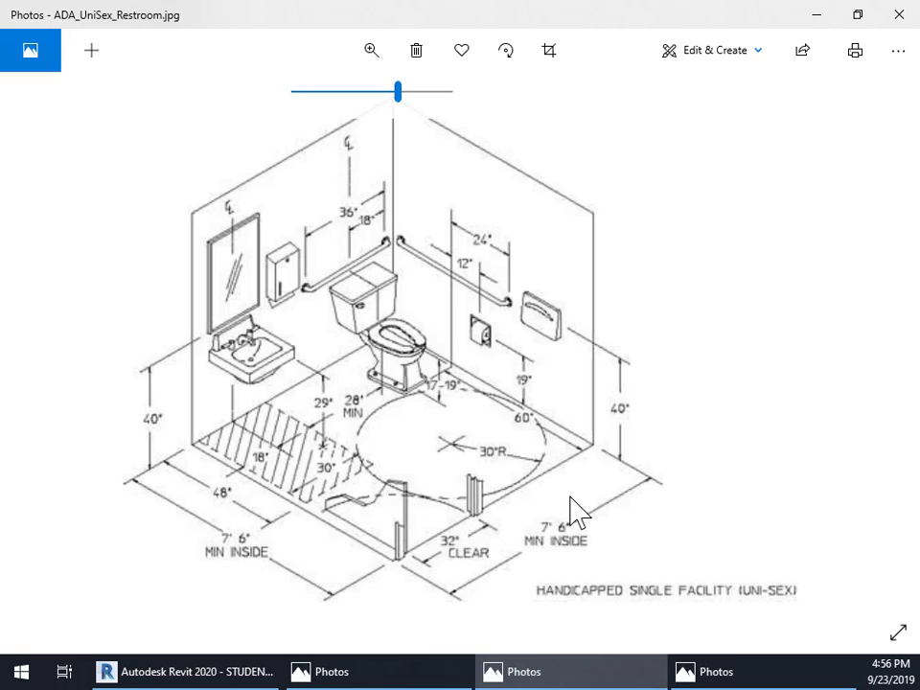
click(822, 13)
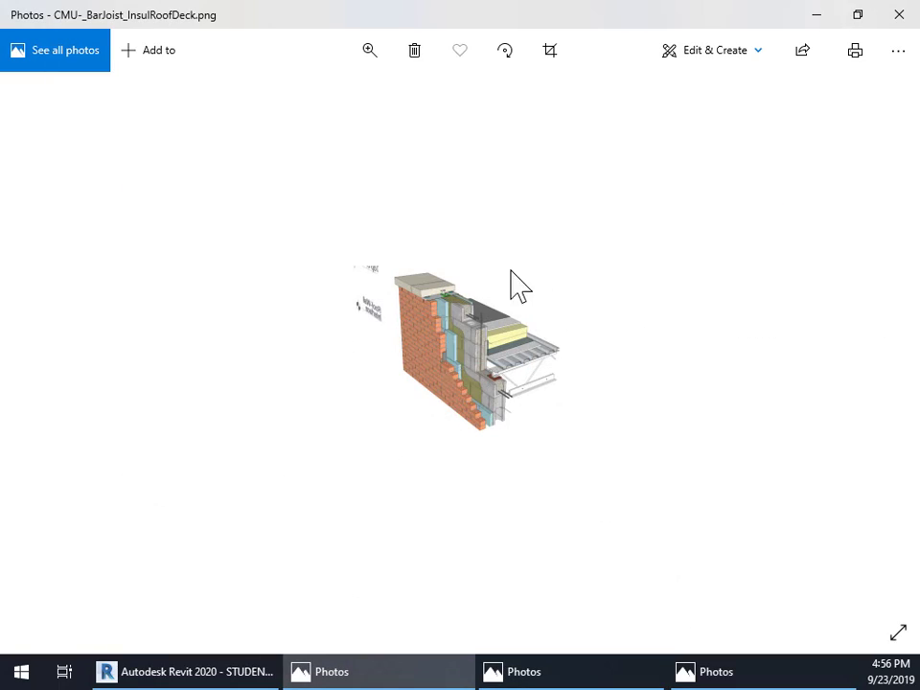
click(822, 17)
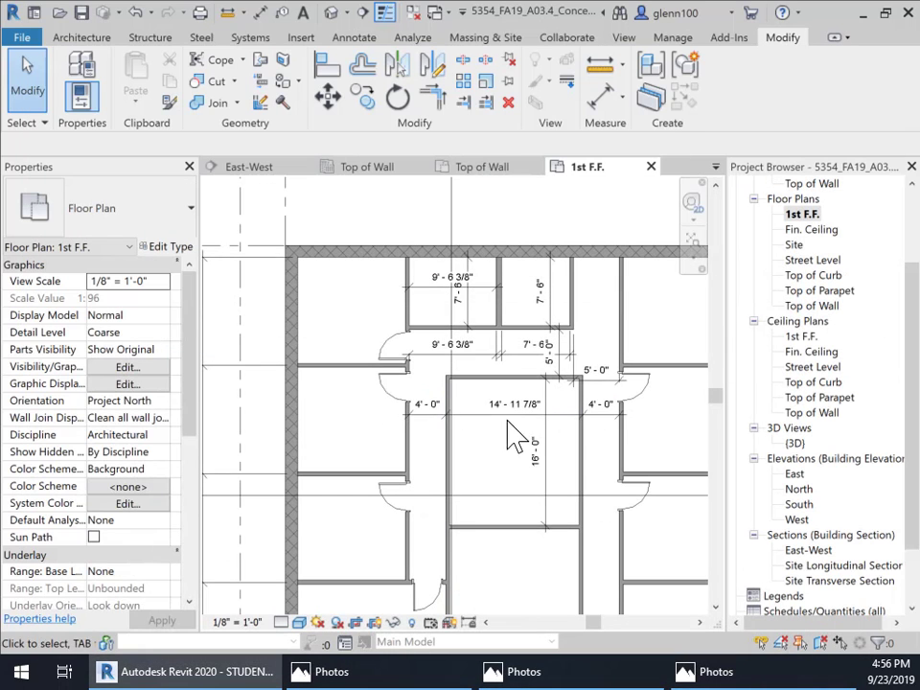
Step: Start the Door tool in the 1st F.F. plan and review the door types already loaded in the project
scroll(483, 357, up, 4)
middle_drag(551, 392, 469, 419)
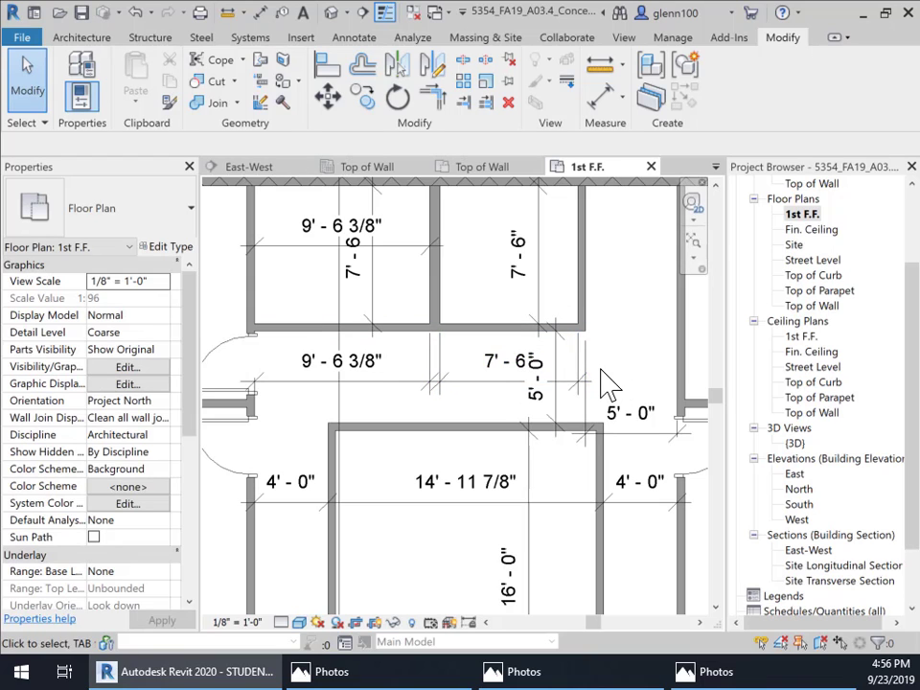
middle_drag(513, 393, 433, 428)
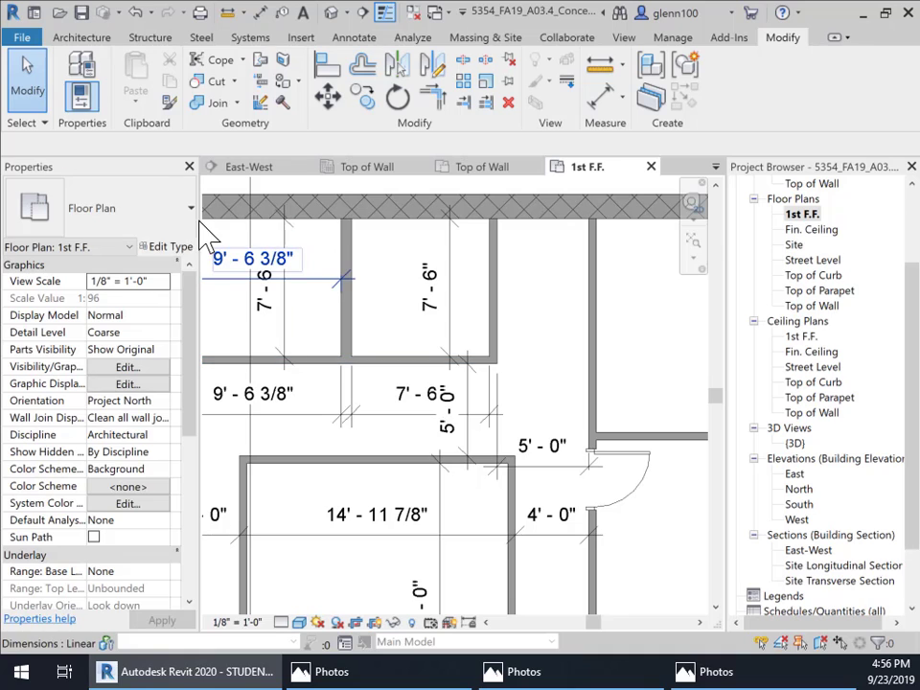
click(76, 37)
click(103, 84)
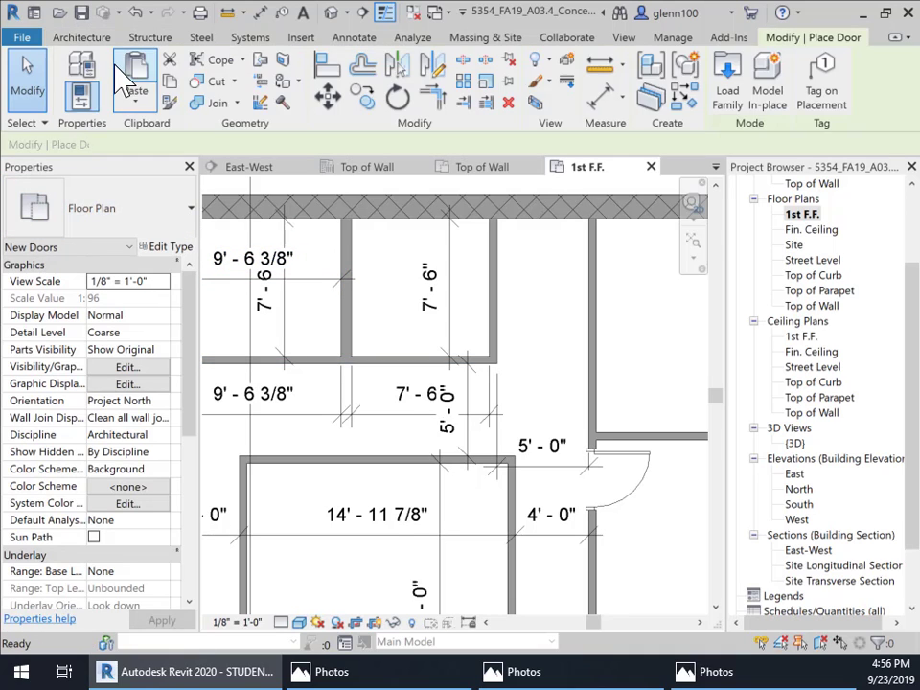
click(191, 209)
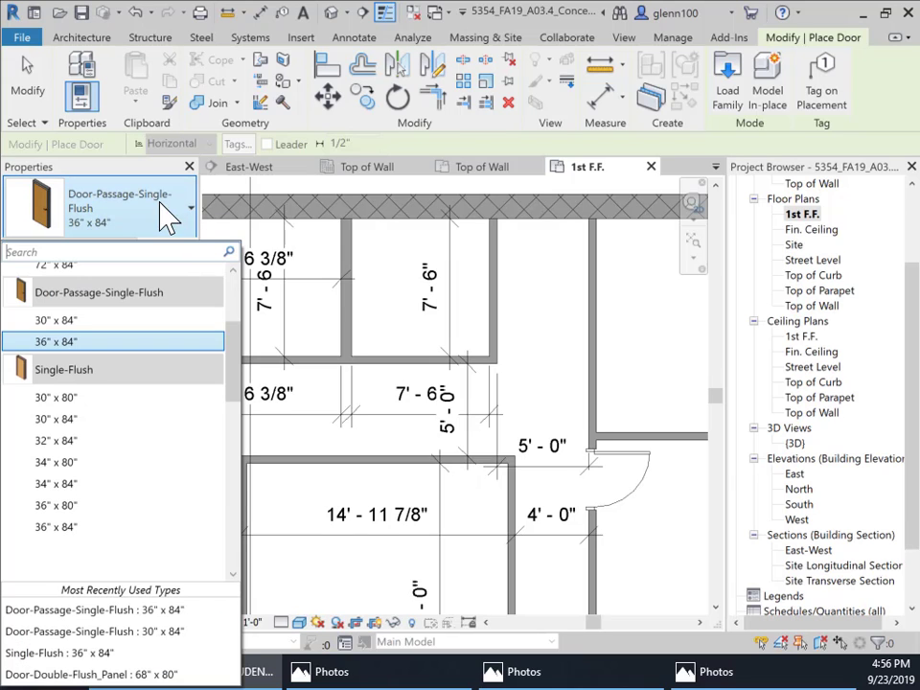
scroll(146, 418, up, 2)
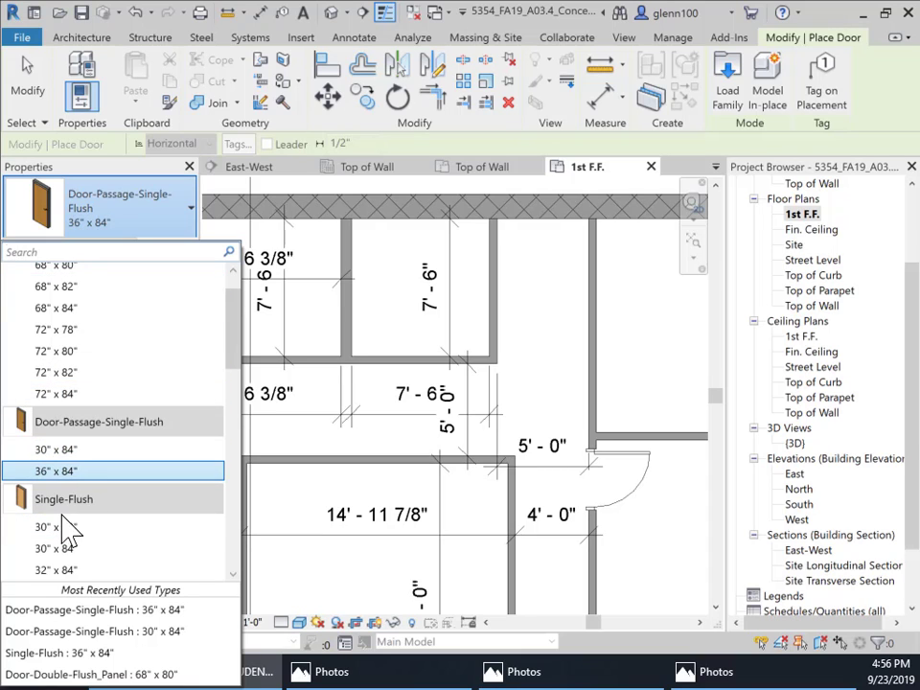
scroll(122, 422, up, 1)
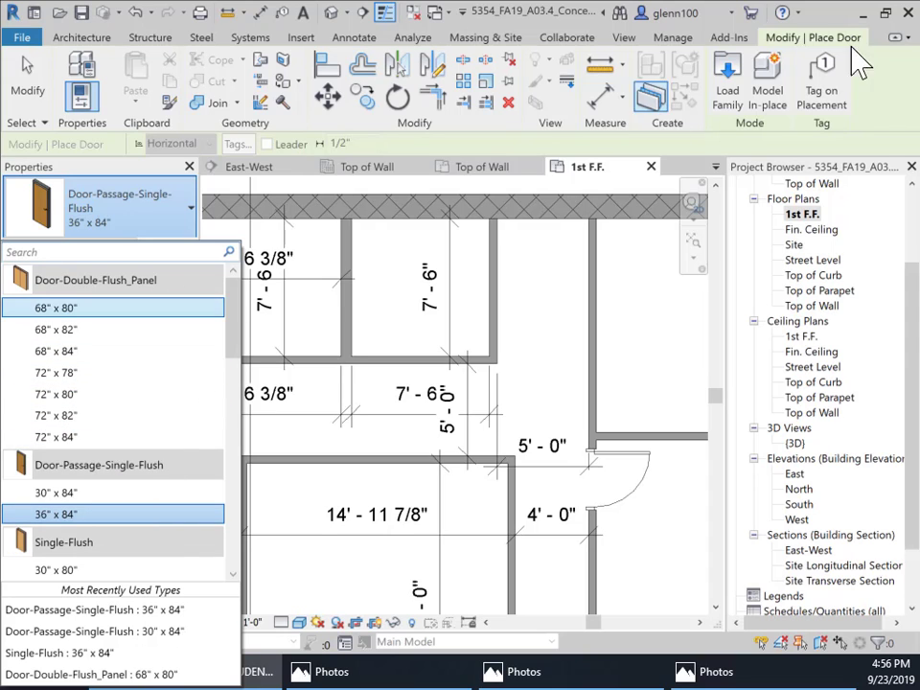
click(735, 88)
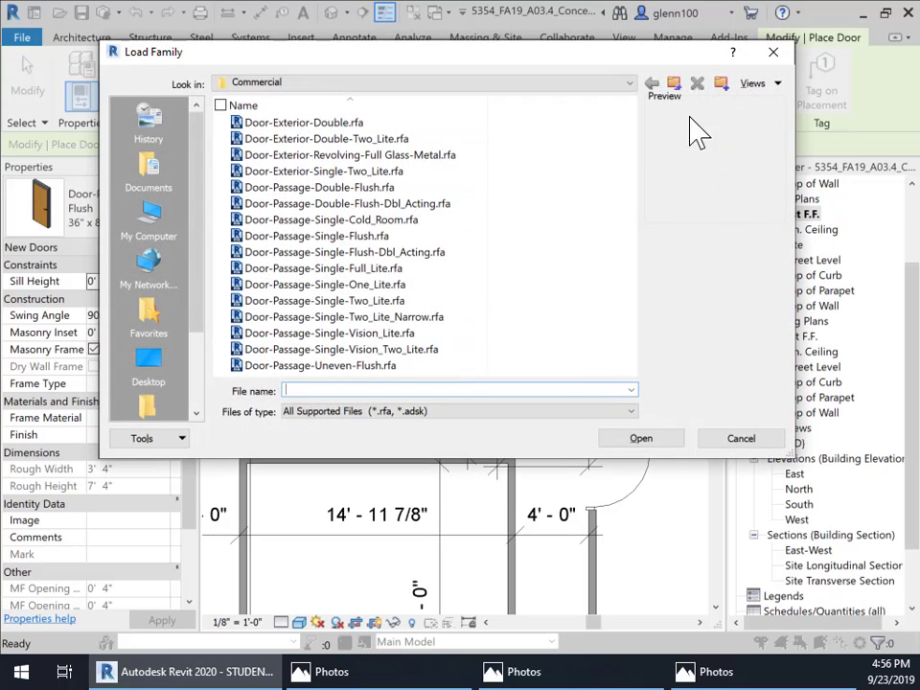
click(488, 82)
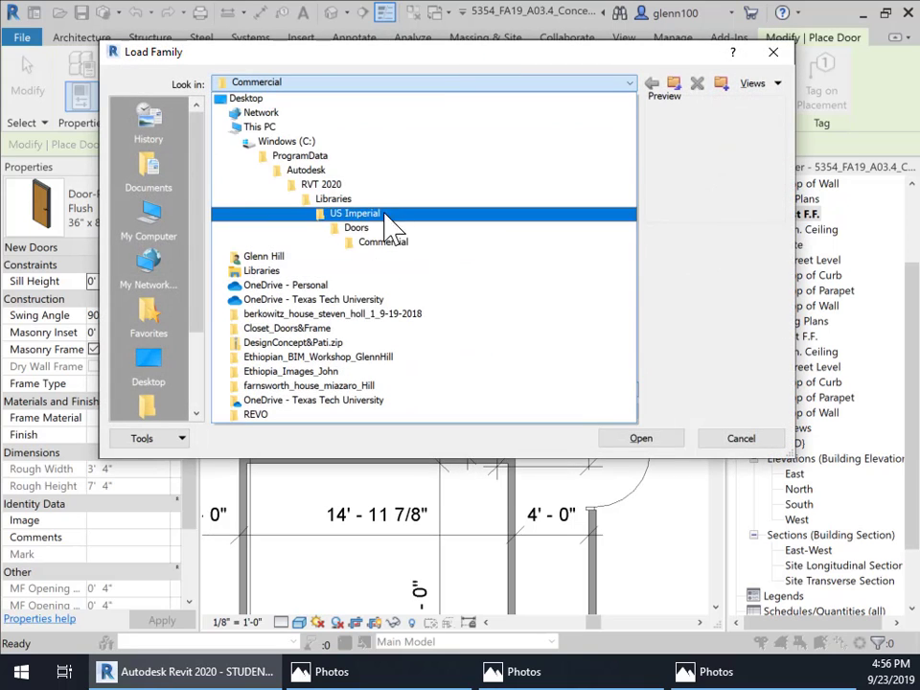
click(361, 213)
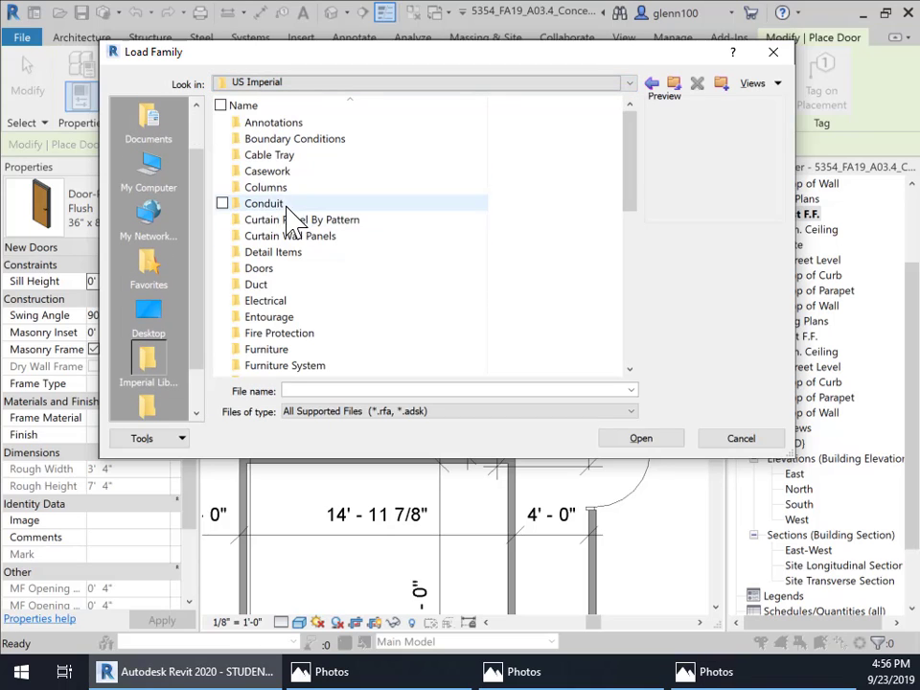
double_click(266, 268)
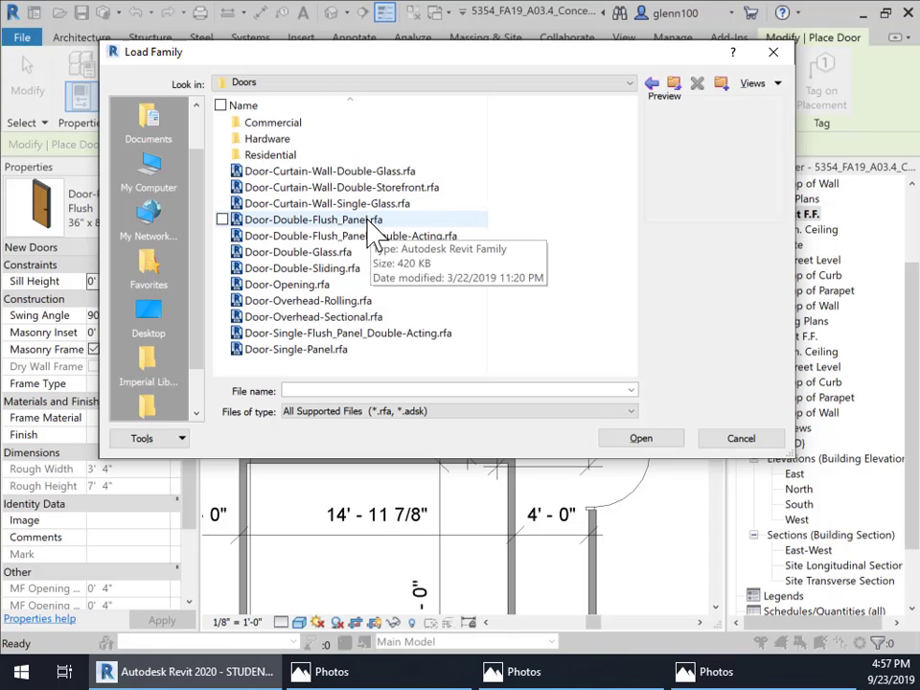
double_click(293, 122)
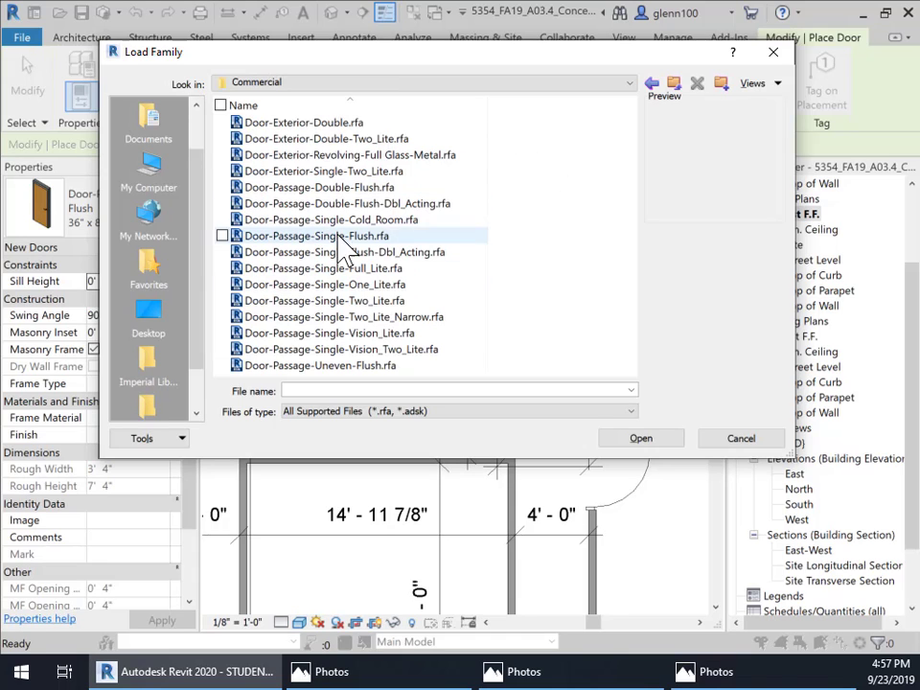
click(288, 188)
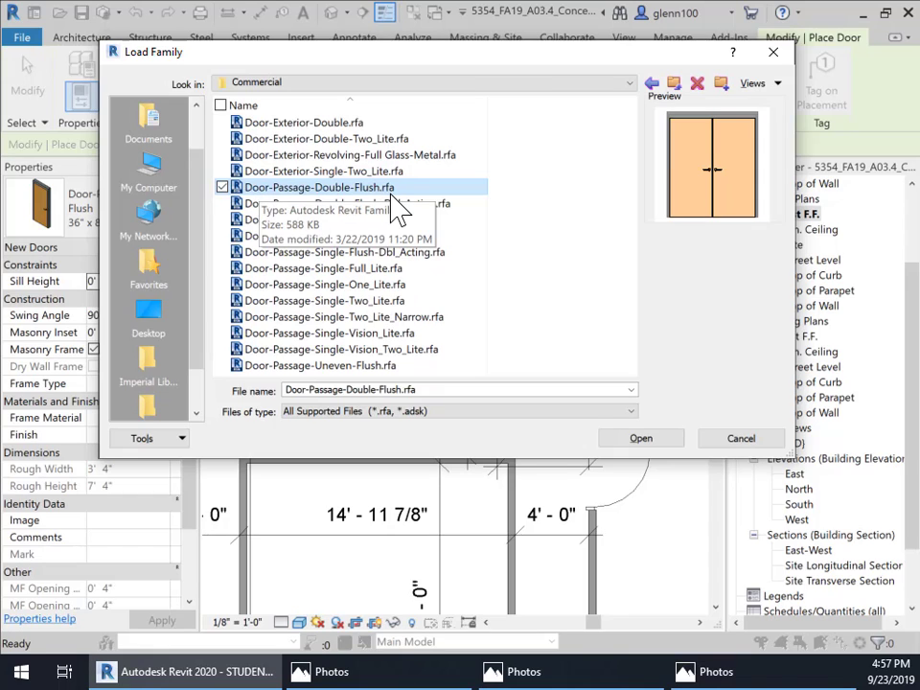
click(635, 438)
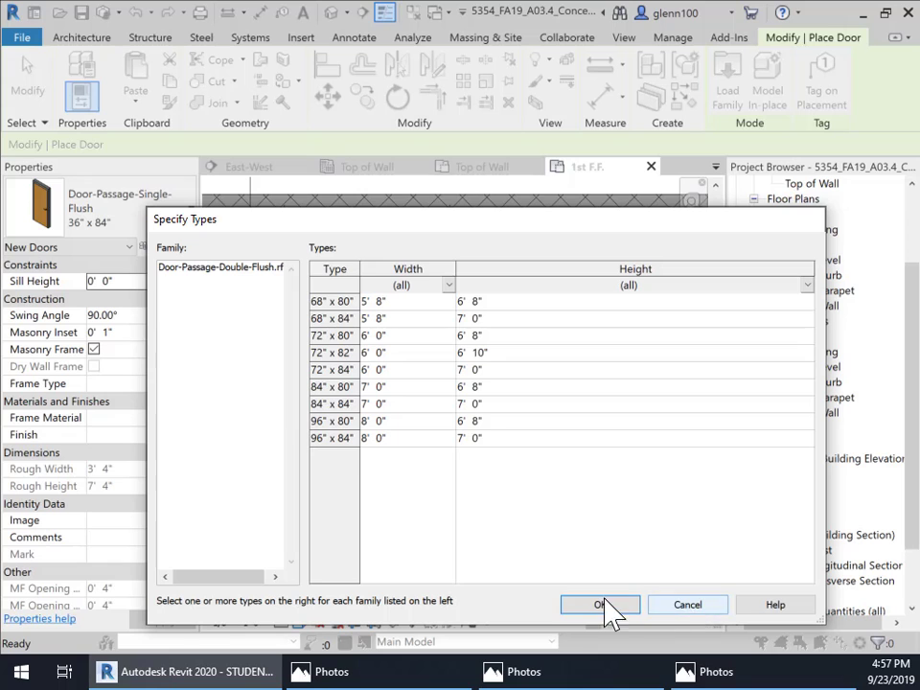
click(685, 605)
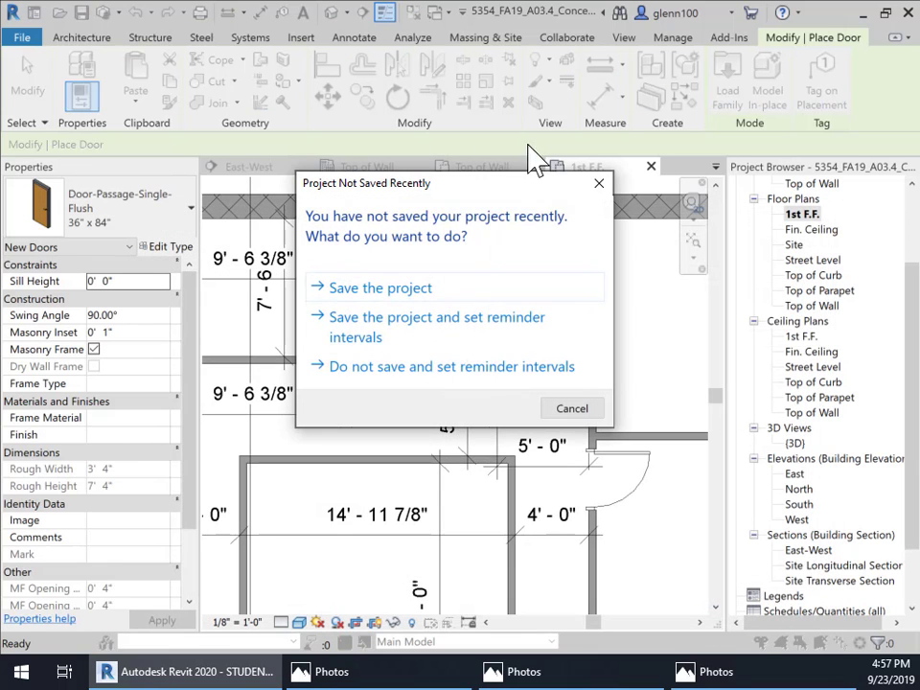
Step: Save the project and load the 36" x 84" type of Door-Passage-Single-Flush.rfa from the Commercial doors folder
click(383, 293)
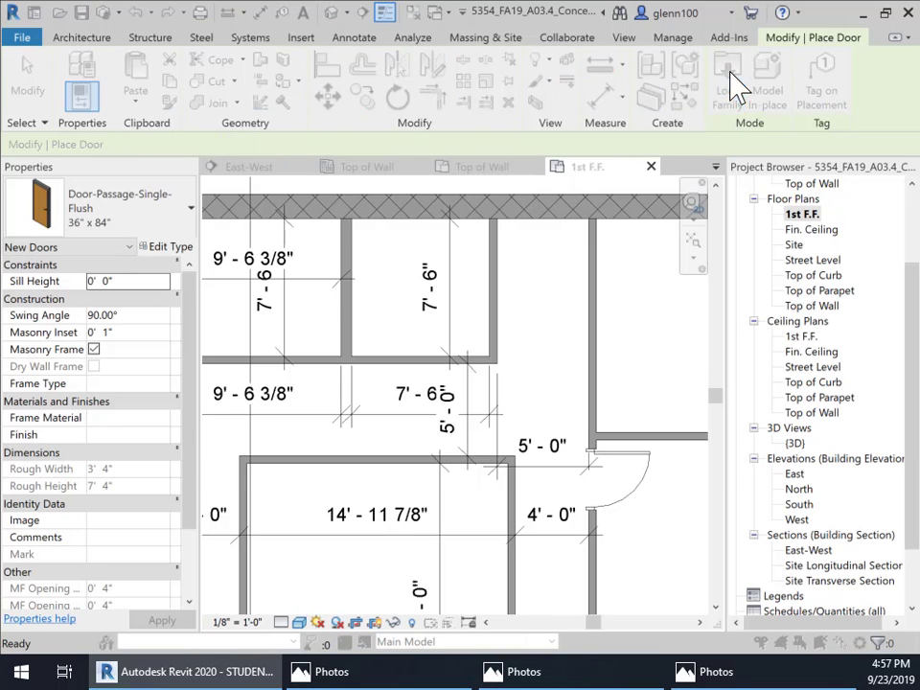
click(733, 84)
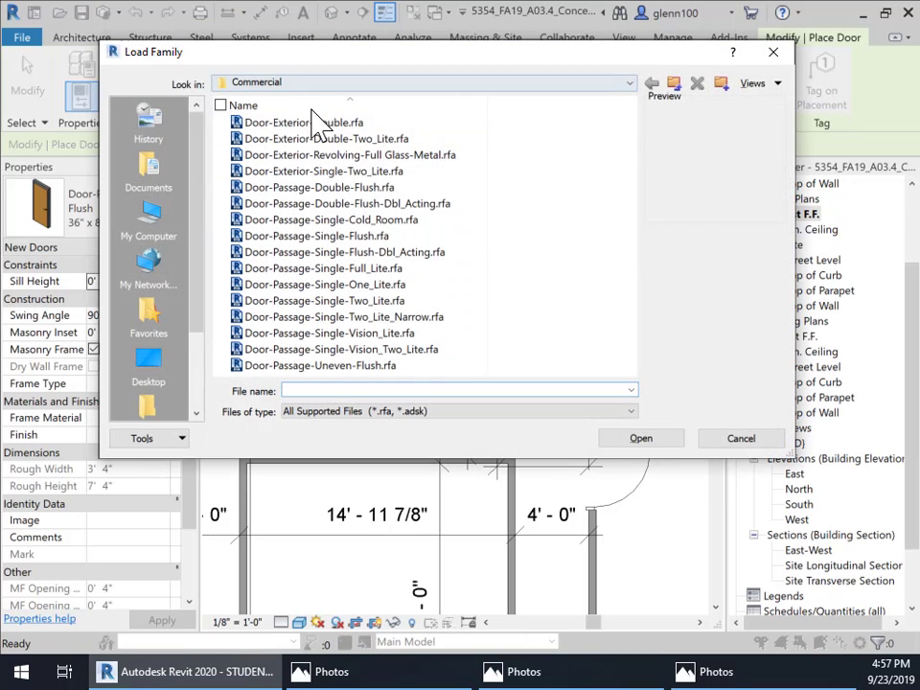
click(362, 237)
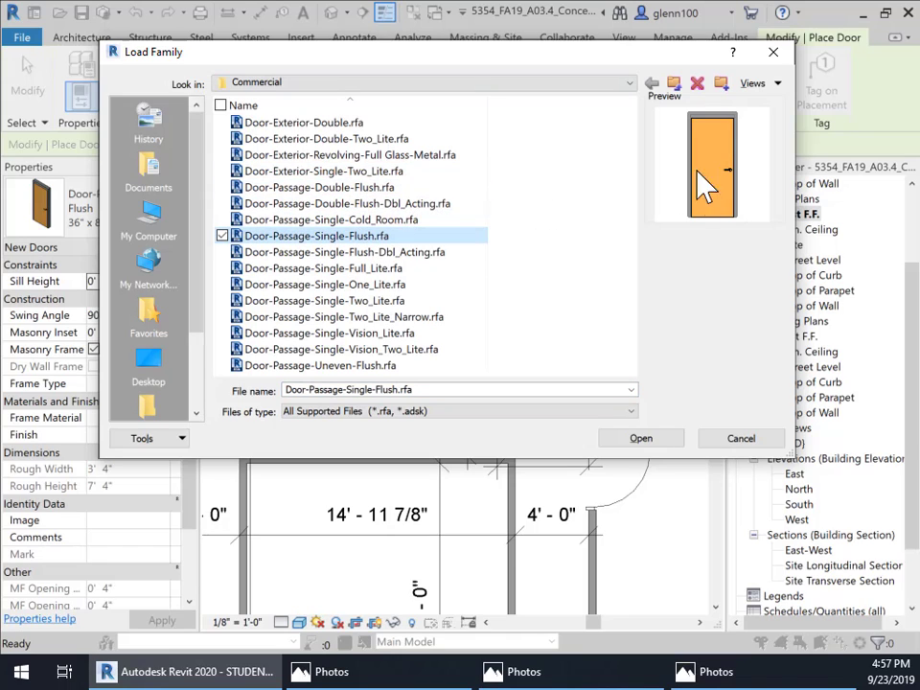
click(642, 439)
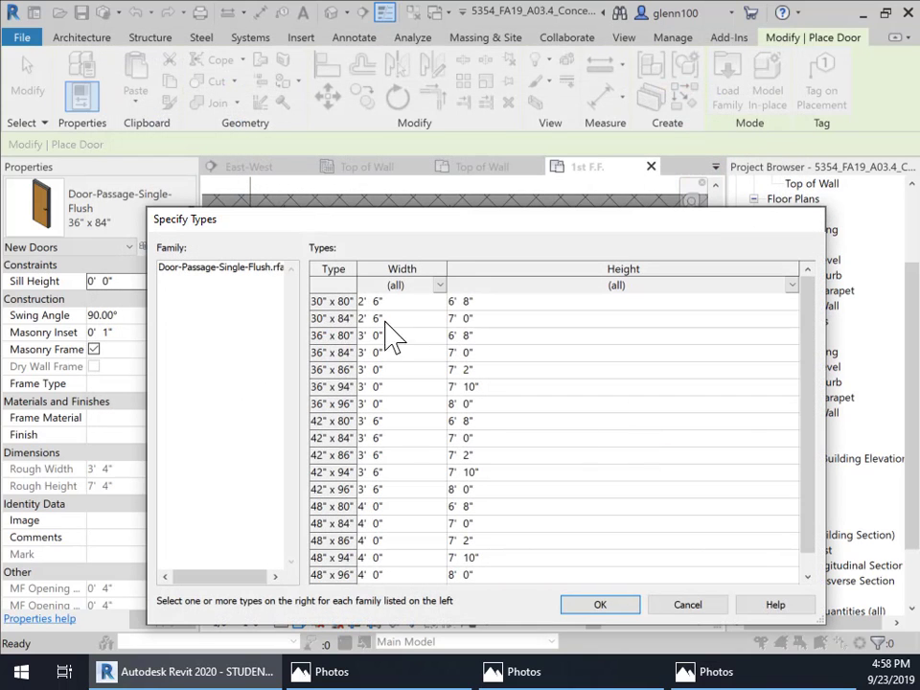
click(336, 318)
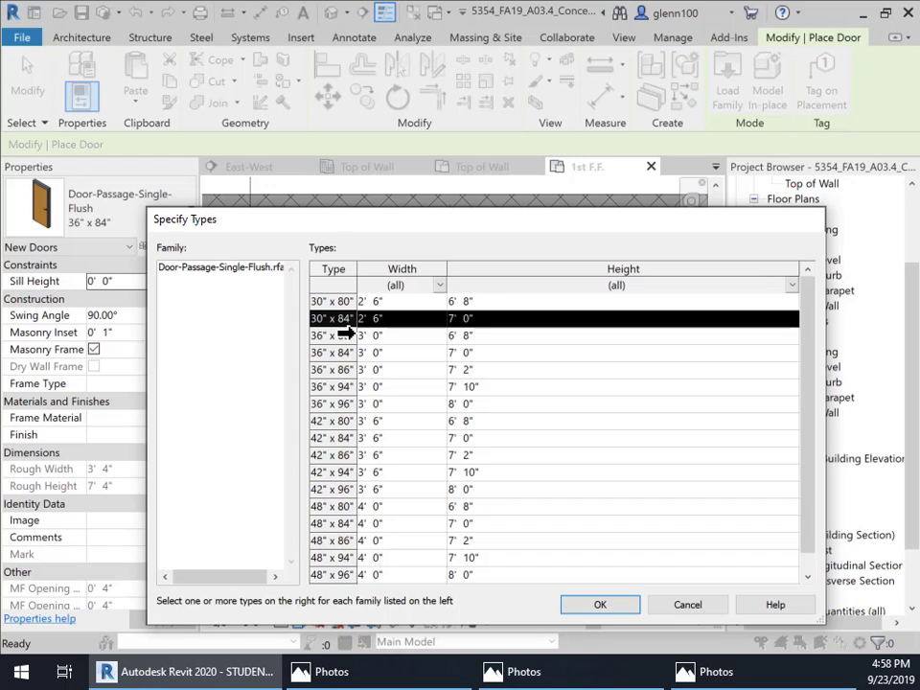
click(345, 335)
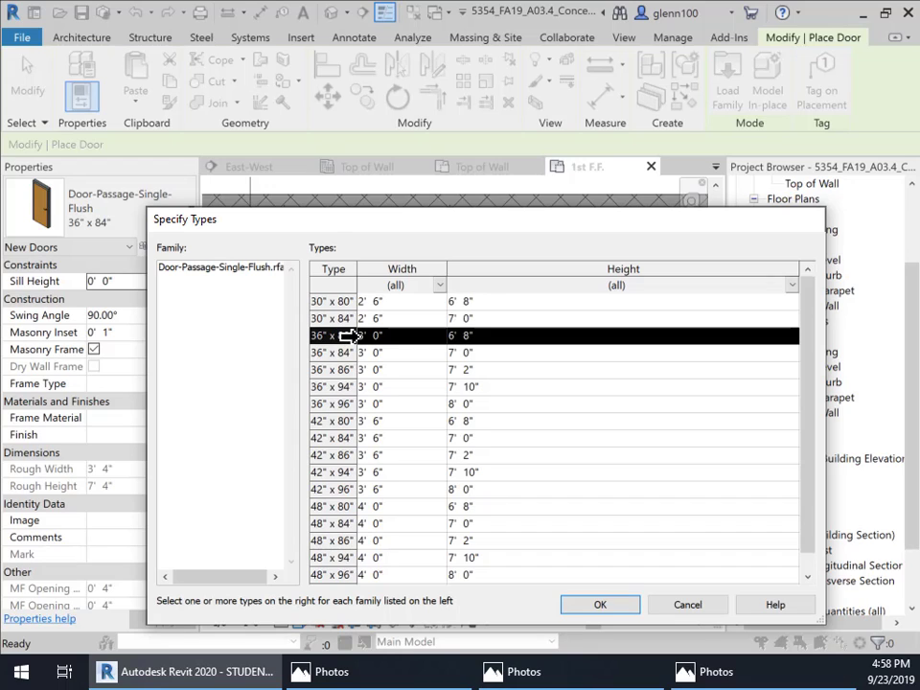
click(342, 352)
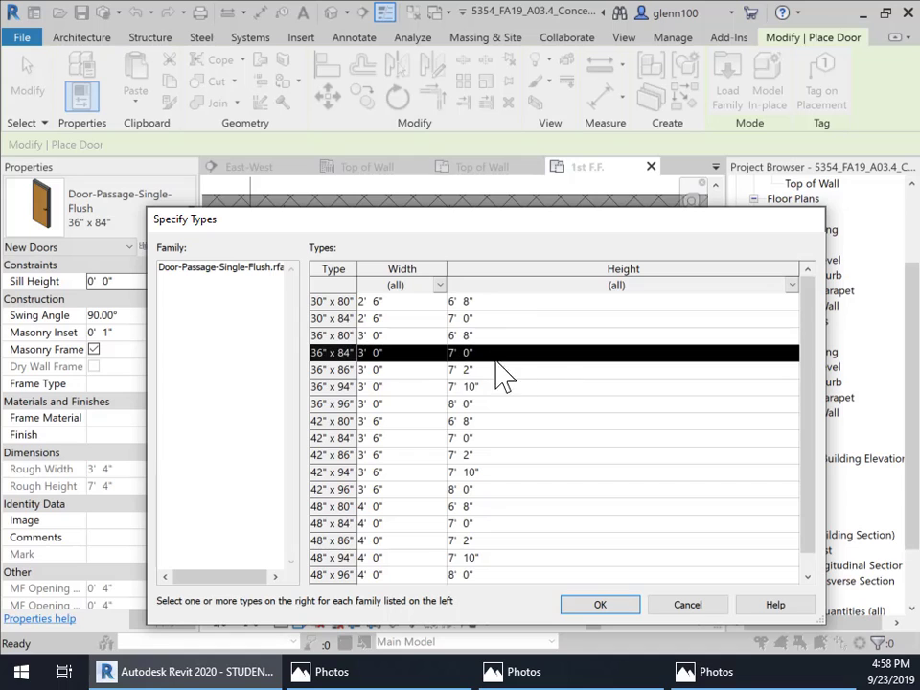
click(601, 606)
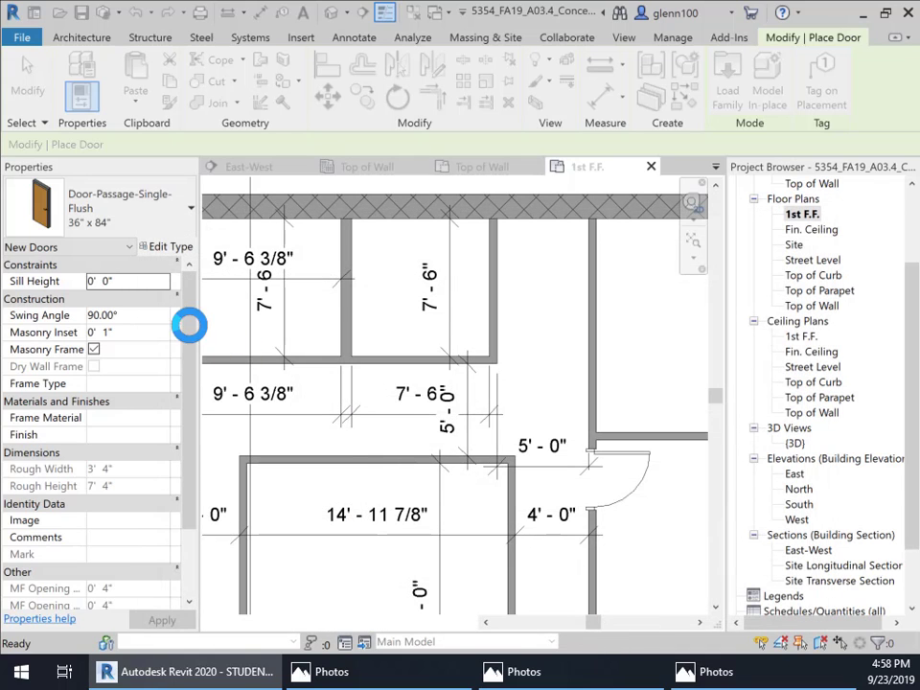
Step: Place a 36" x 84" Door-Passage-Single-Flush door in the 7'-6" restroom's corridor wall, centred 2'-0" from its right wall and swinging inward
click(173, 220)
click(145, 222)
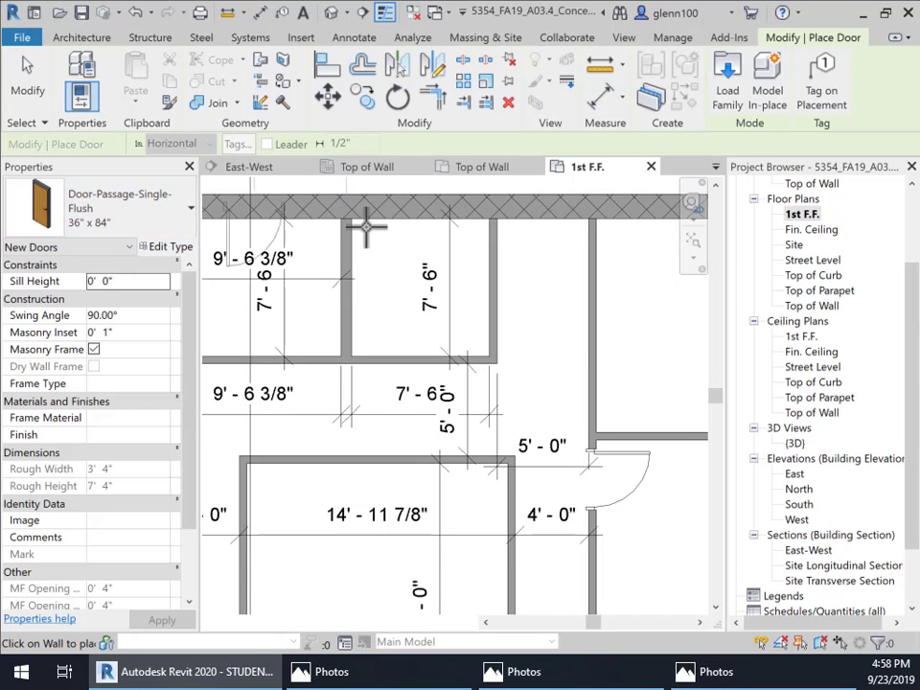
middle_drag(465, 367, 570, 354)
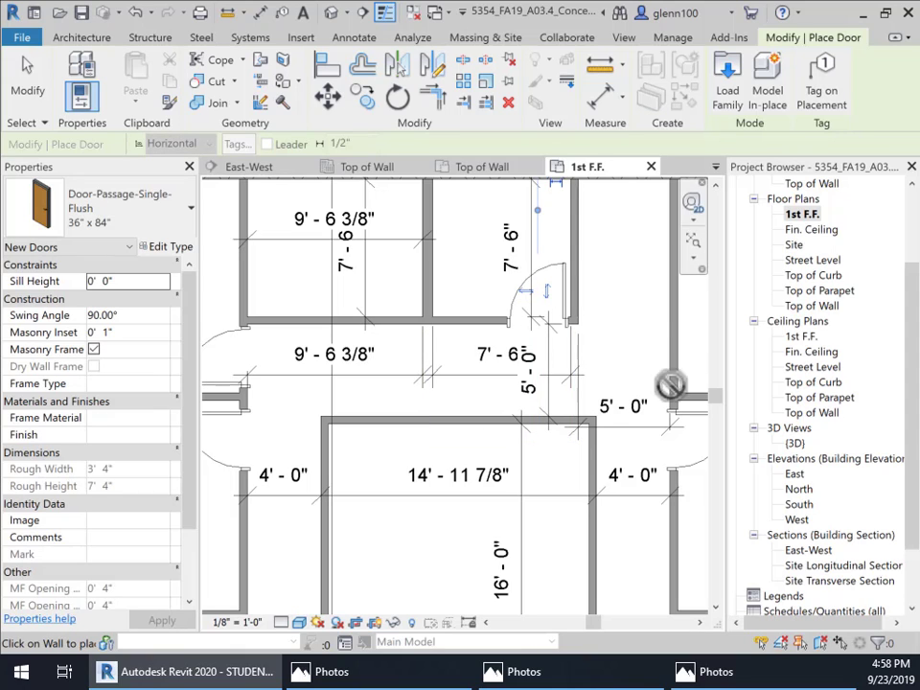
middle_drag(529, 304, 522, 383)
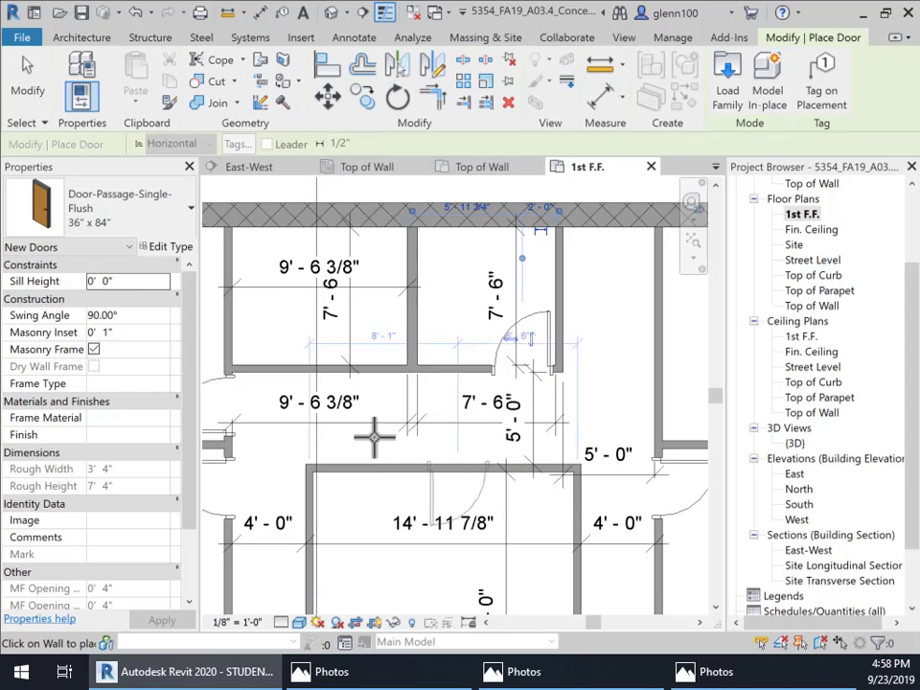
Step: Place a 36" x 84" passage door at the middle of the 9'-6 3/8" restroom's corridor wall, swinging inward, and end door placement
middle_drag(419, 438, 574, 389)
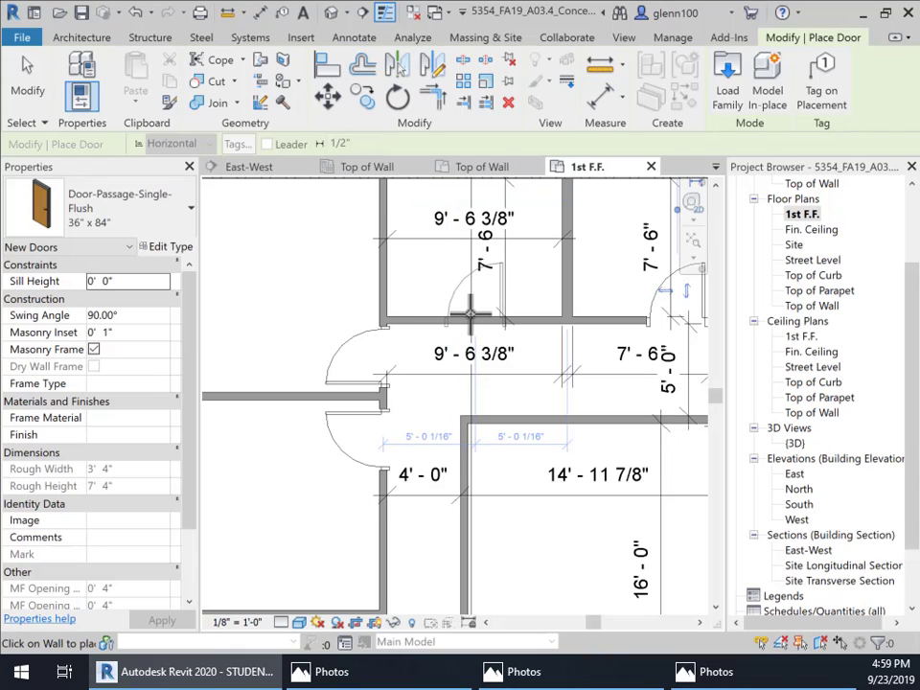
click(470, 311)
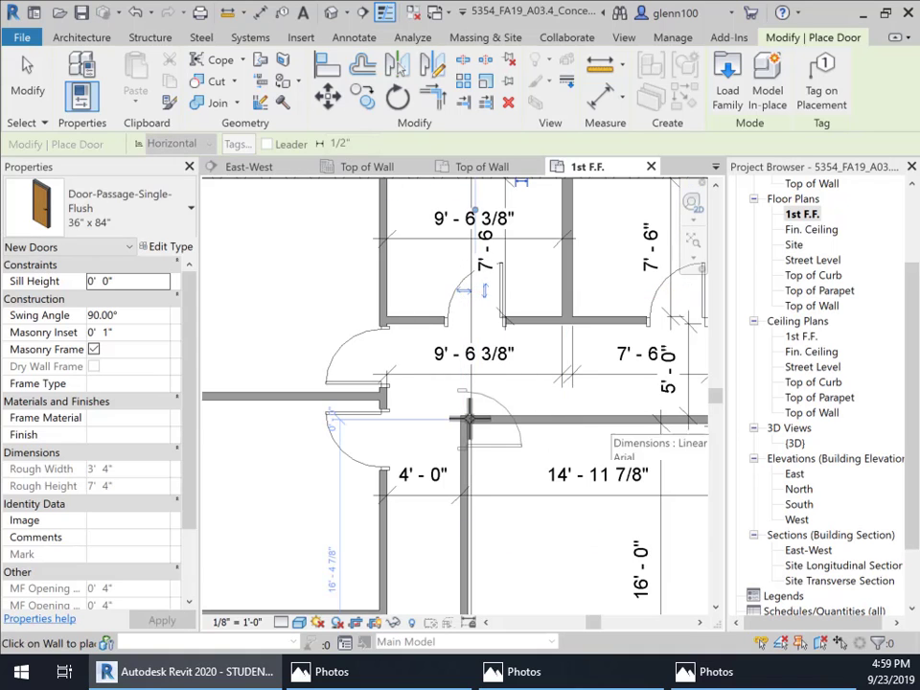
key(Escape)
key(Escape)
middle_drag(452, 307, 453, 383)
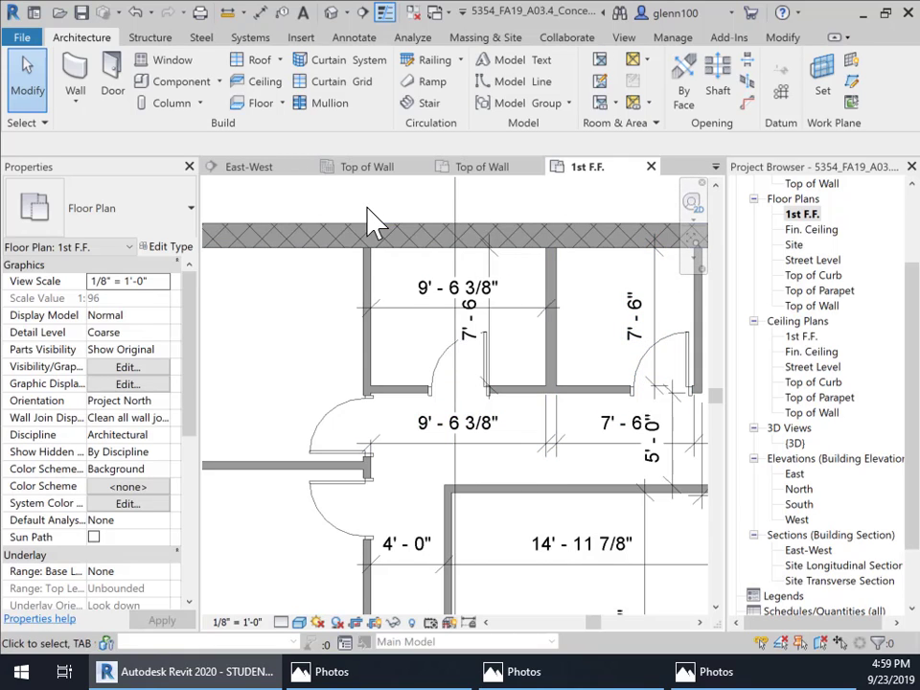
Step: Split the 9'-6 3/8" restroom's left wall at two points above the corridor wall and delete the short piece between the cuts
click(370, 362)
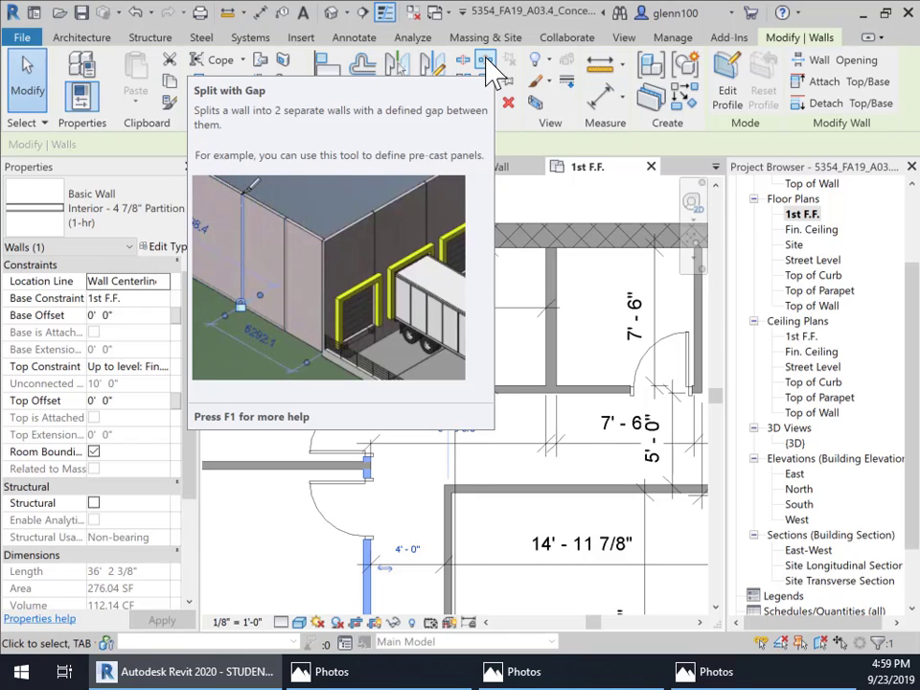
click(464, 62)
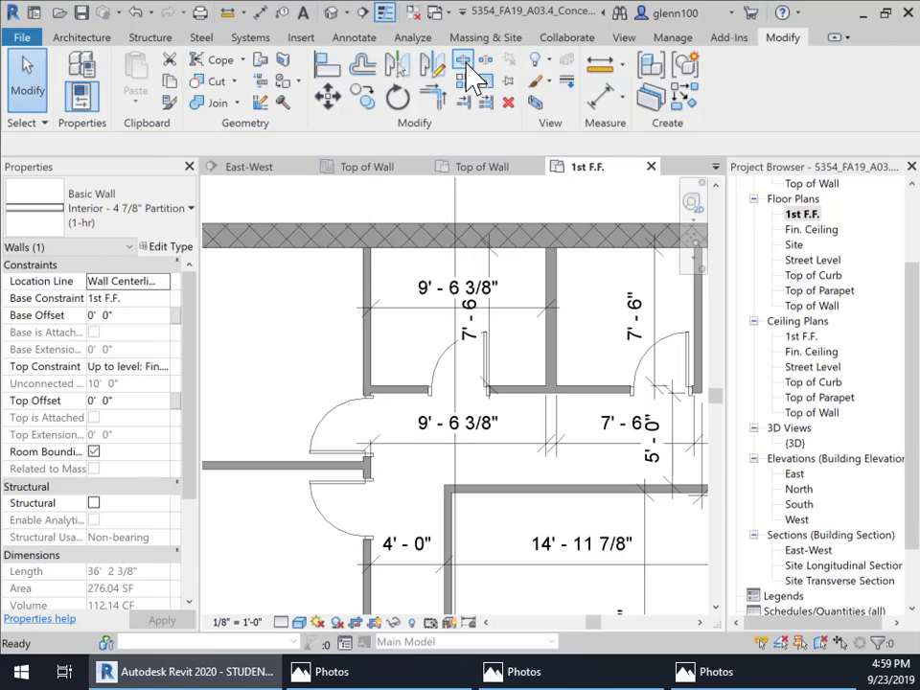
click(26, 77)
click(367, 358)
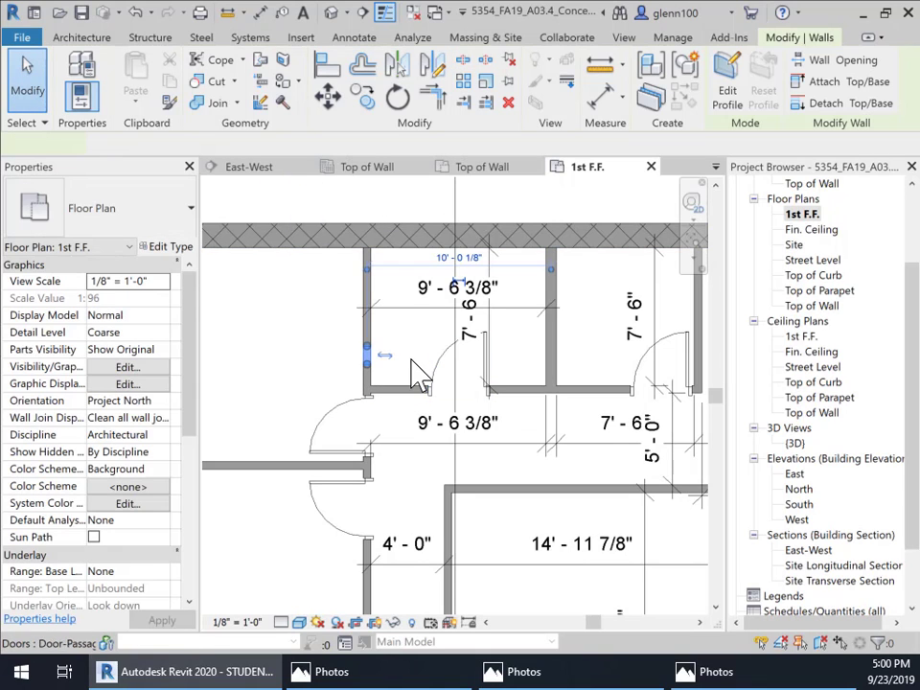
key(Delete)
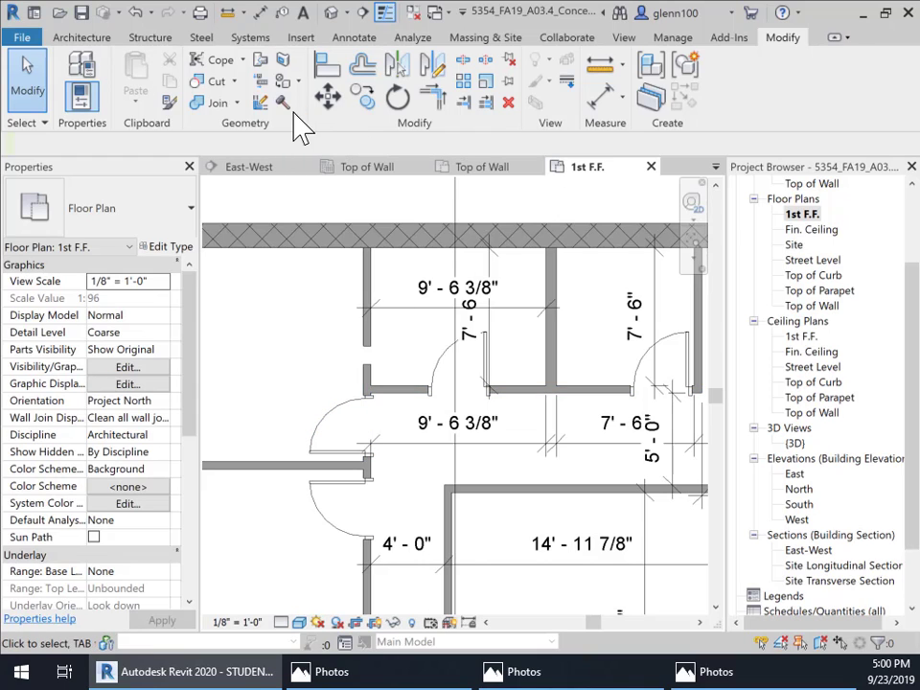
Step: Trim the restroom corridor wall and the long wall below the gap to a corner, removing the leftover stub above it
click(433, 99)
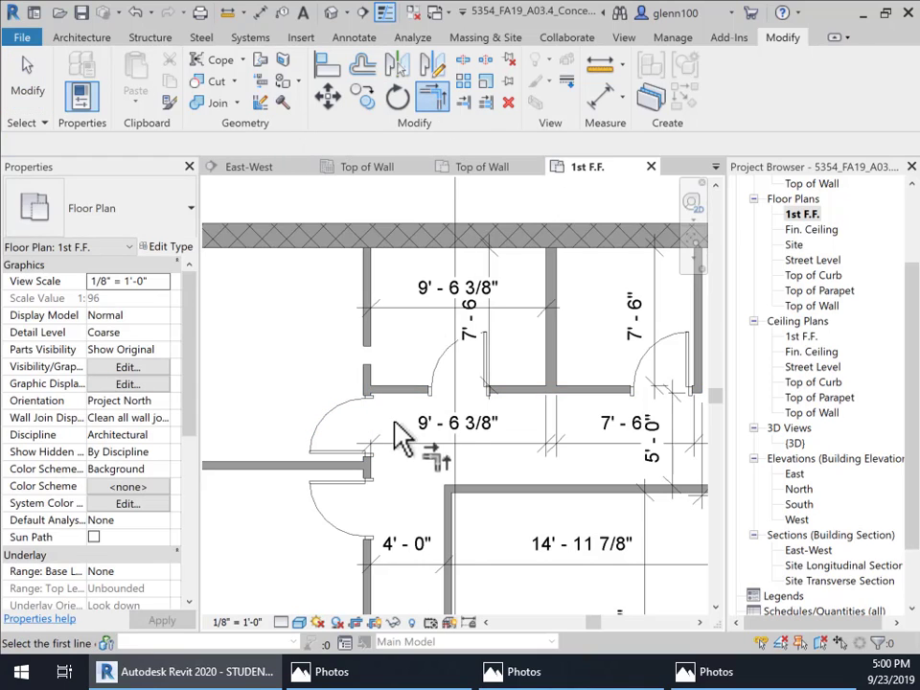
click(393, 389)
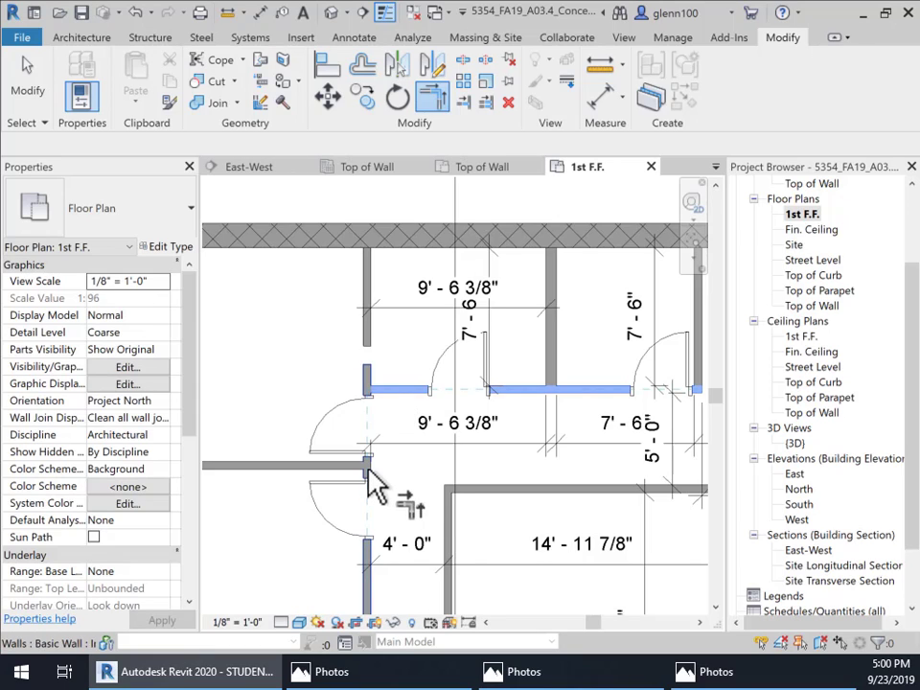
click(381, 438)
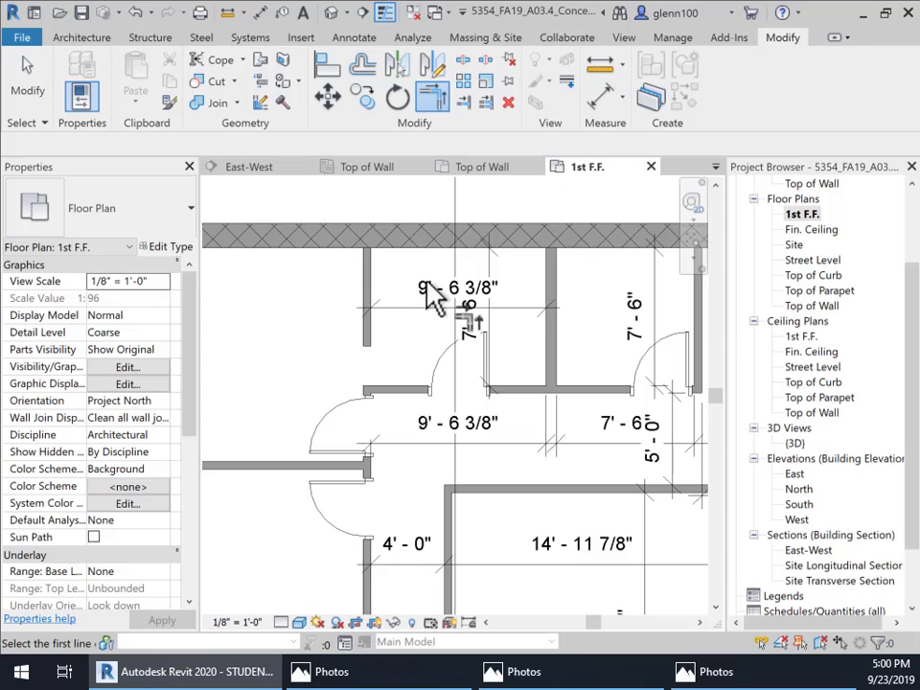
click(28, 77)
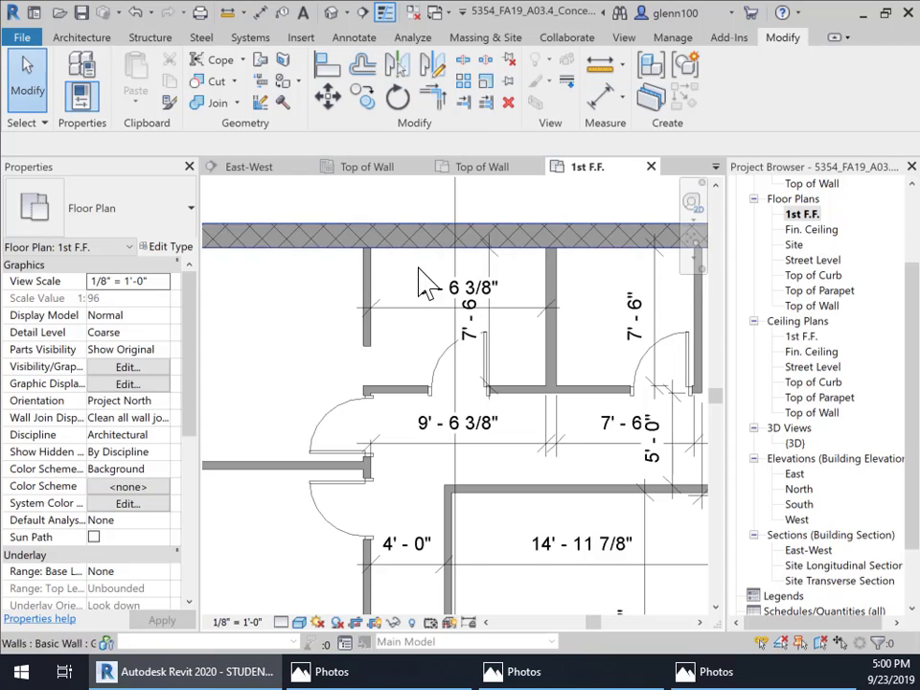
Step: Move the detached upper segment of the left restroom's left wall so the restroom's clear width is 7'-6"
click(370, 303)
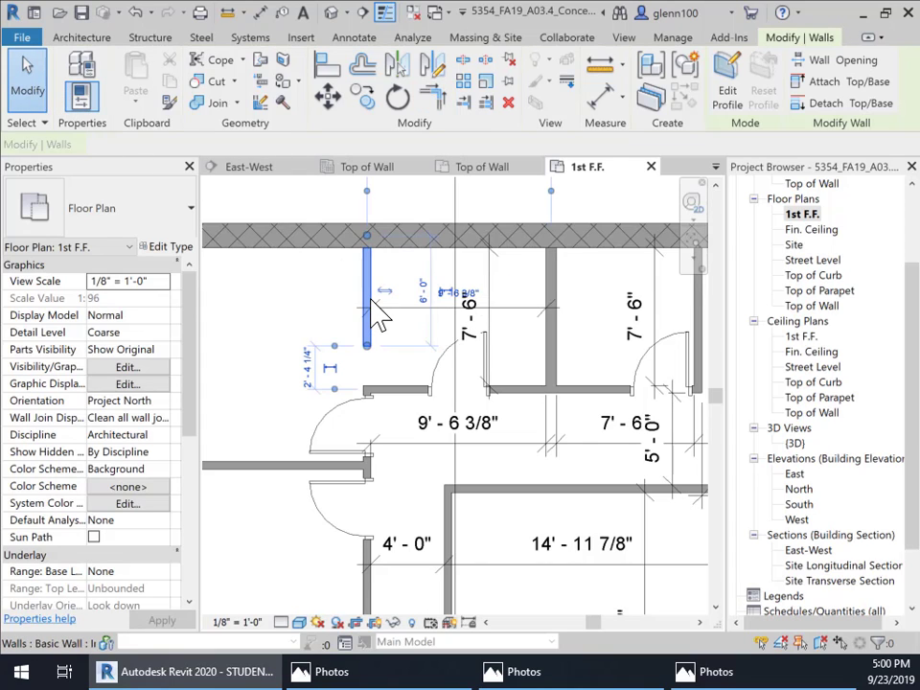
click(472, 294)
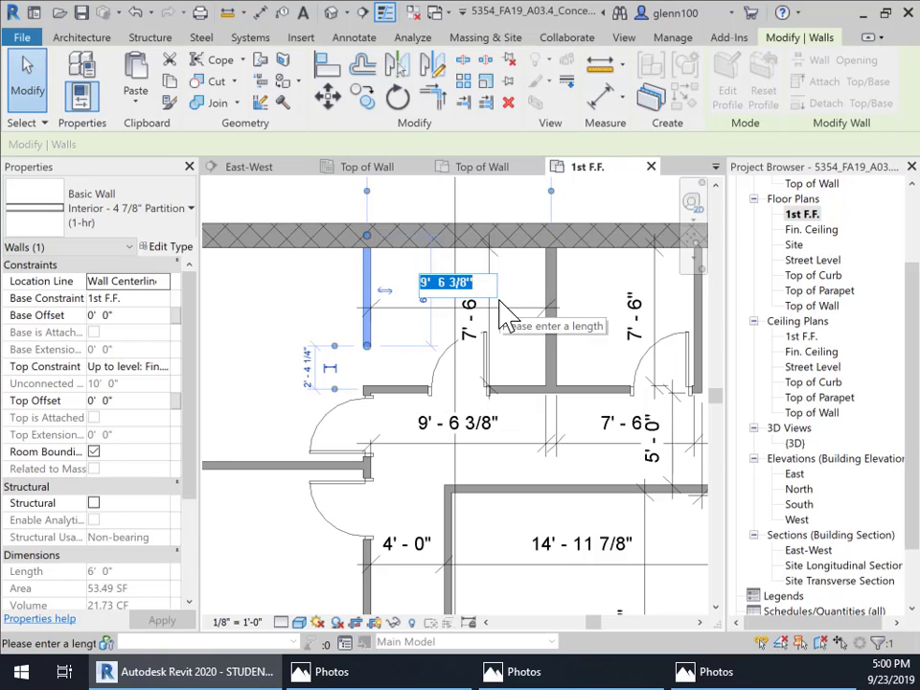
text(7)
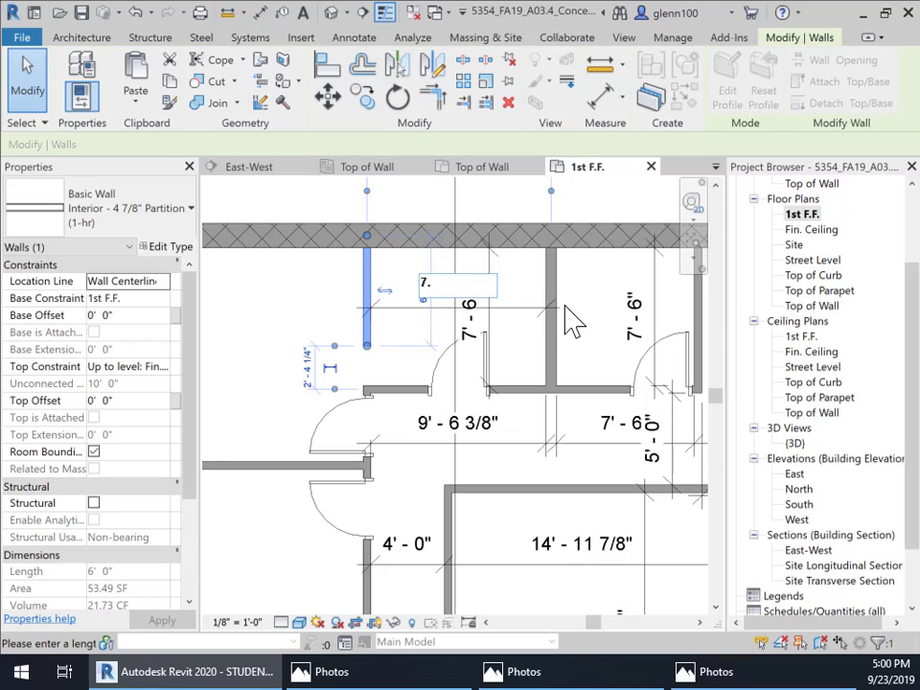
text(.5)
key(Return)
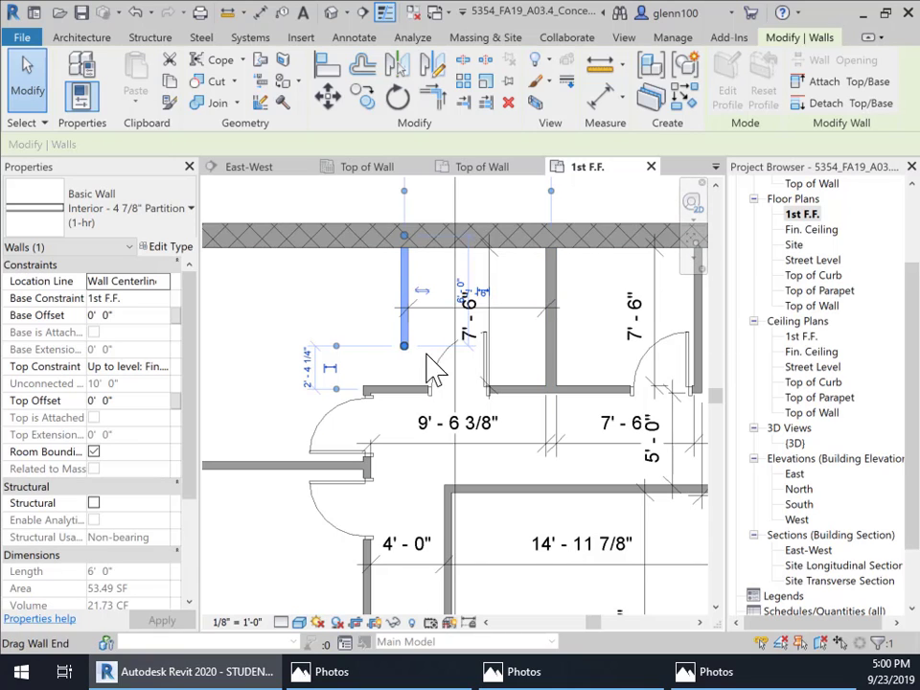
click(359, 319)
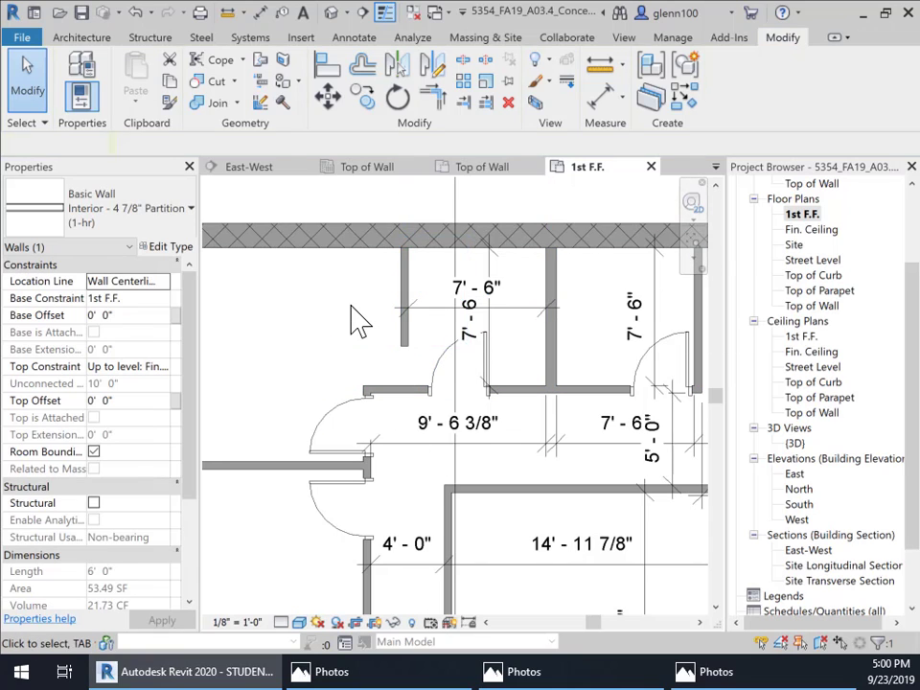
Step: Extend the moved left wall of the restroom down to the corridor wall with Trim/Extend Single Element
click(466, 106)
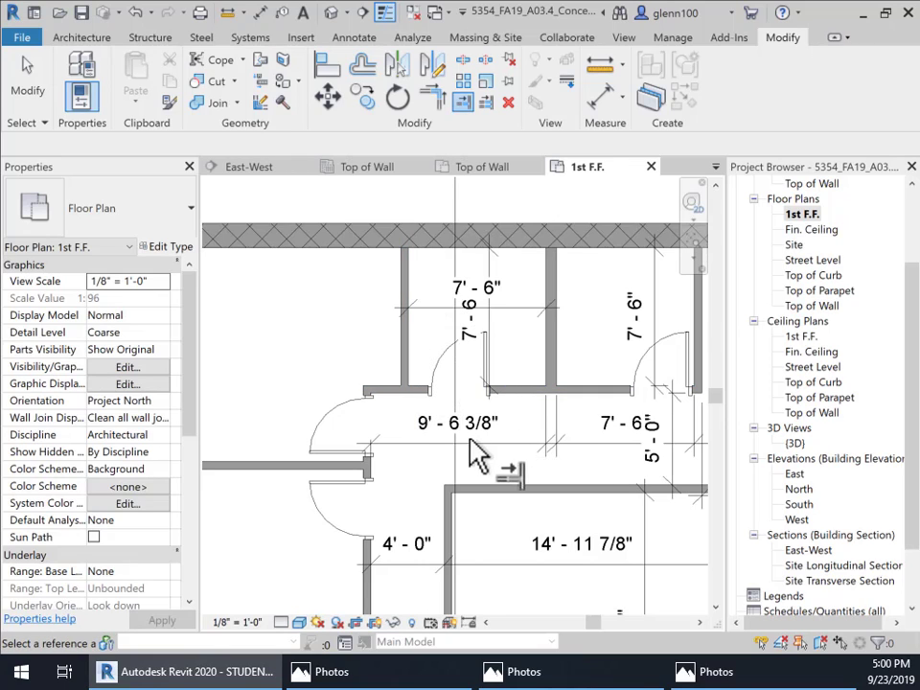
scroll(436, 450, down, 2)
scroll(414, 447, down, 1)
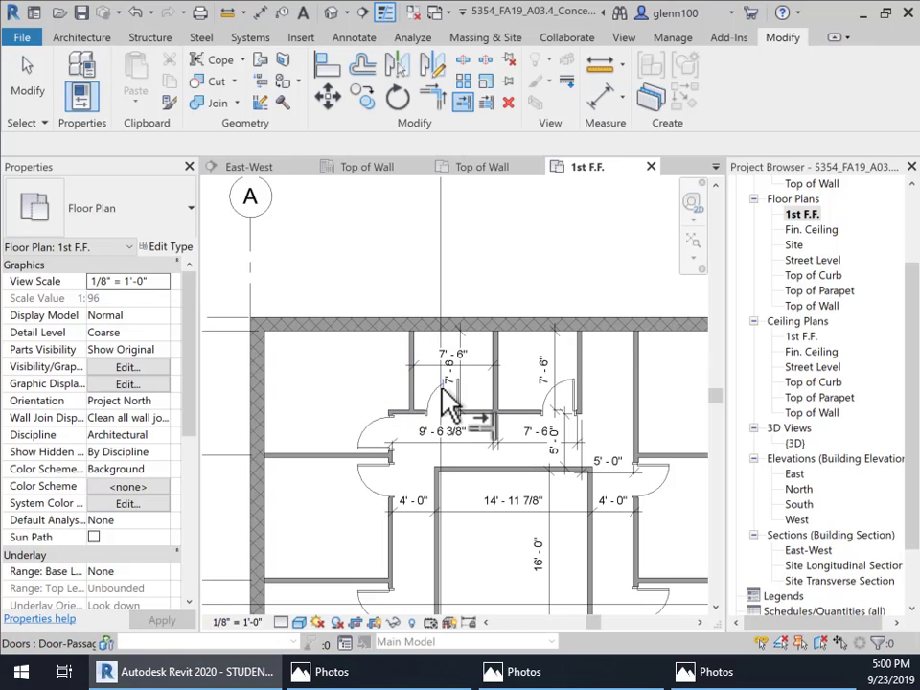
key(Escape)
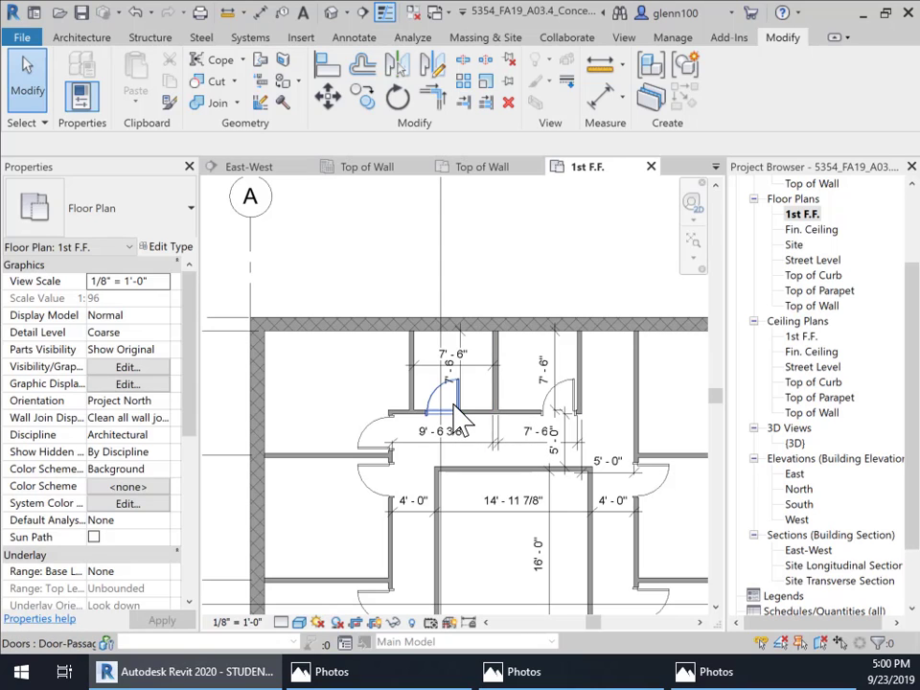
Step: Move the left restroom's door so its centre is 2'-0" from the left wall, and flip its hand to hinge beside that wall
click(455, 408)
scroll(436, 422, up, 3)
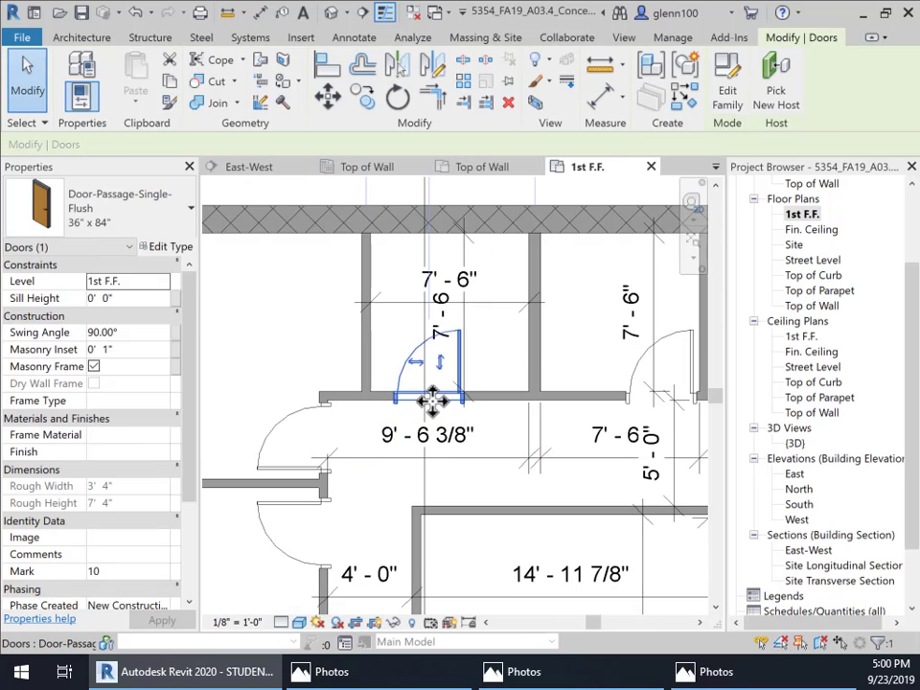
mouse_move(397, 402)
mouse_down()
mouse_move(409, 361)
mouse_move(414, 408)
mouse_move(407, 370)
mouse_move(401, 405)
mouse_up()
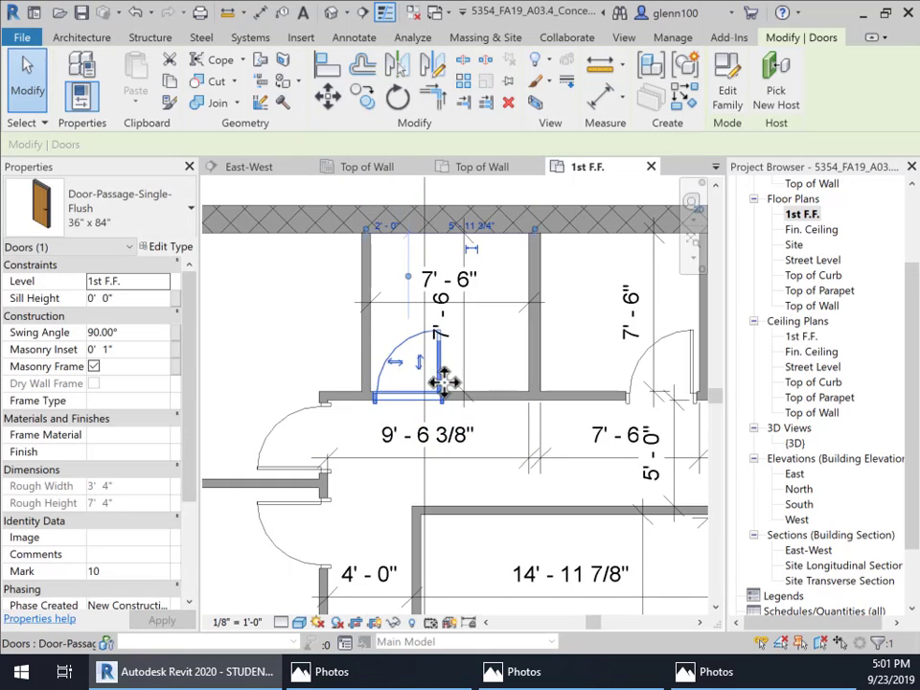
click(416, 363)
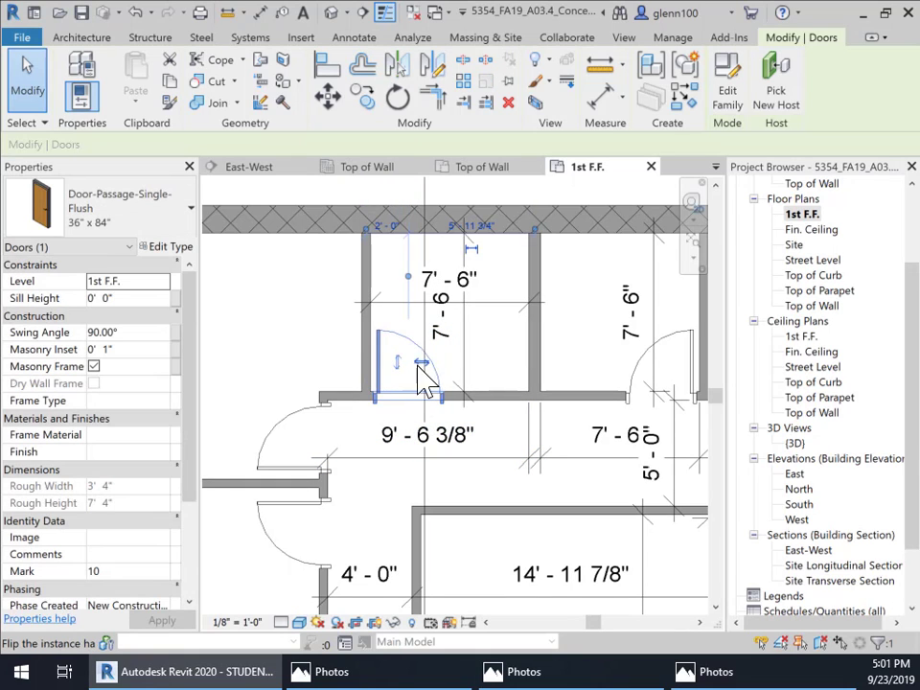
scroll(416, 384, down, 3)
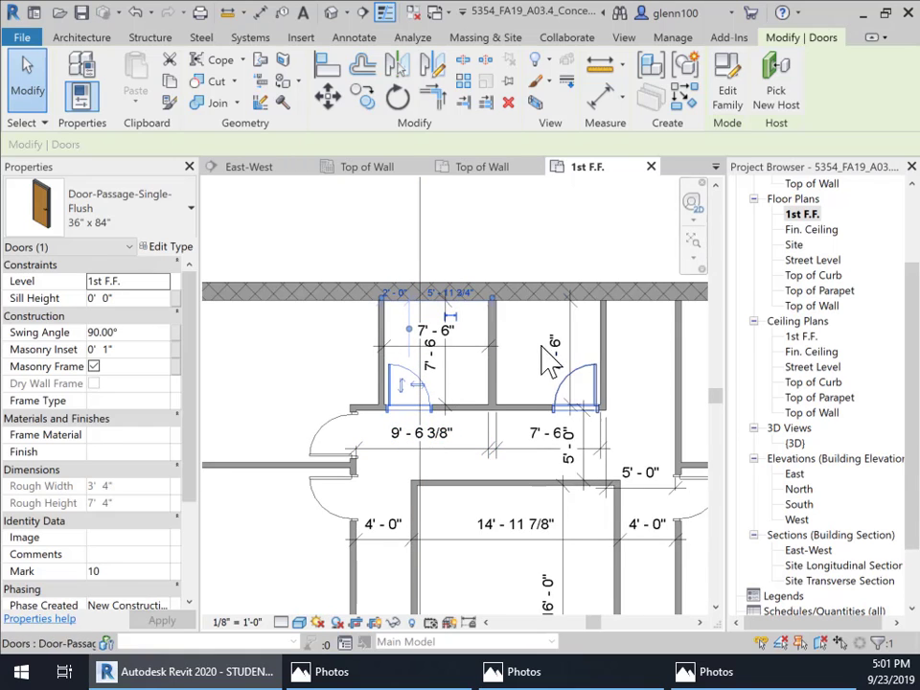
Step: Extend the lower-right room's upper wall across the right corridor to the central room's wall, and trim the corridor wall back to it
middle_drag(464, 538, 502, 397)
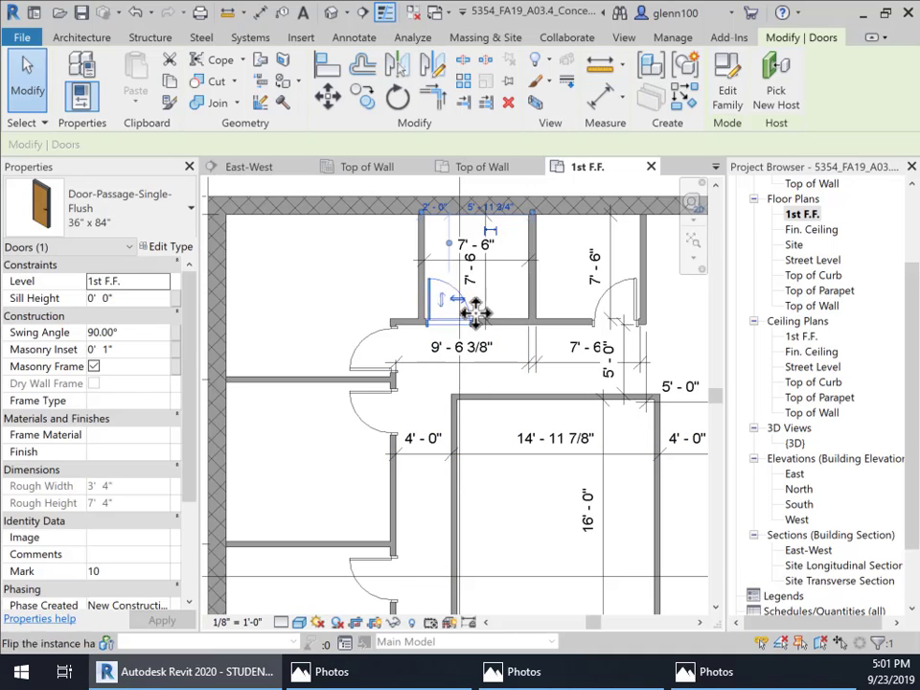
middle_drag(477, 392, 401, 443)
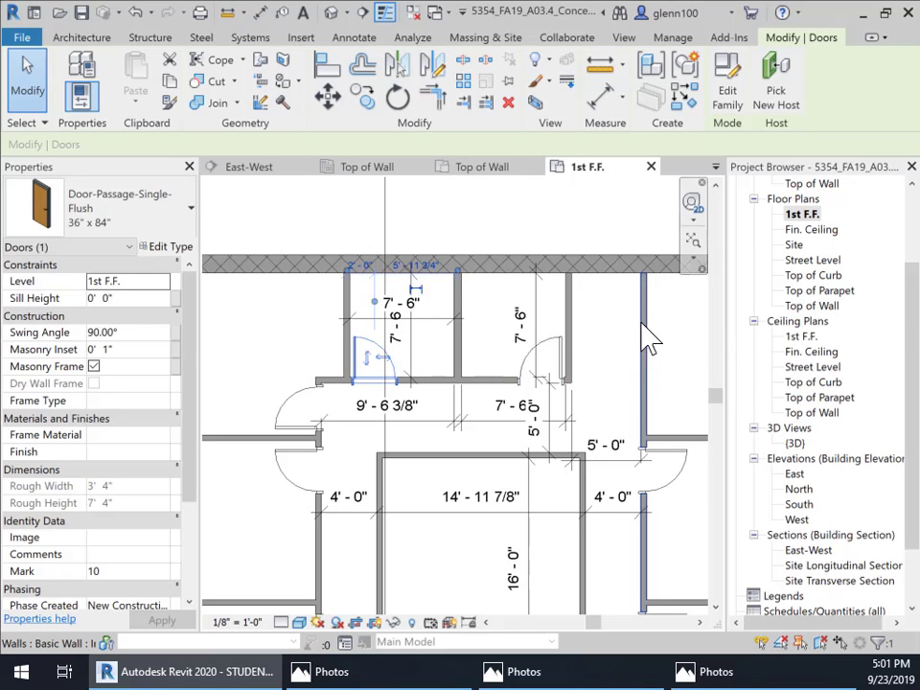
scroll(488, 460, down, 1)
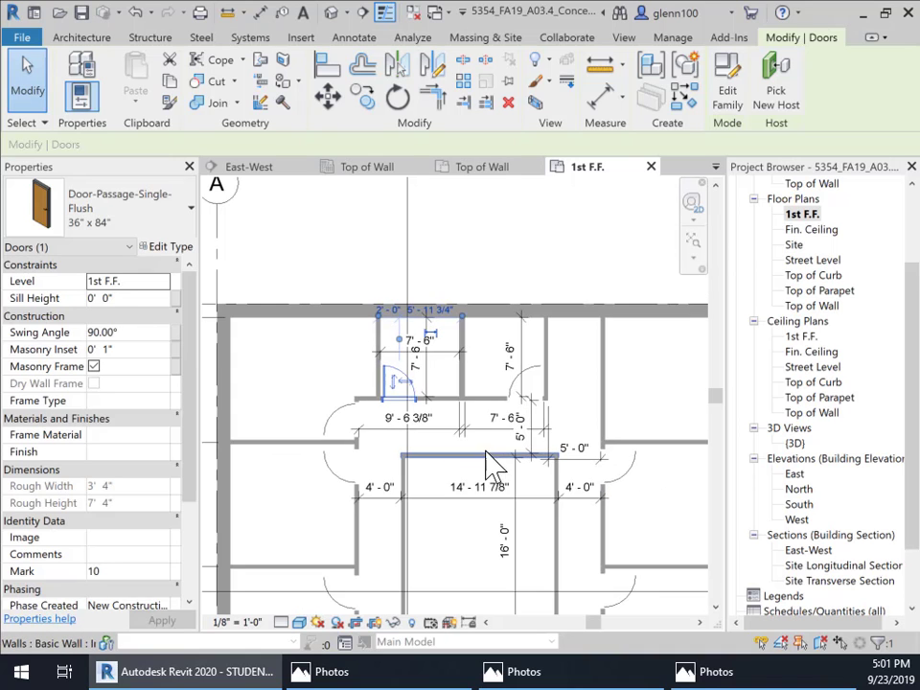
middle_drag(518, 455, 532, 313)
middle_drag(523, 544, 511, 471)
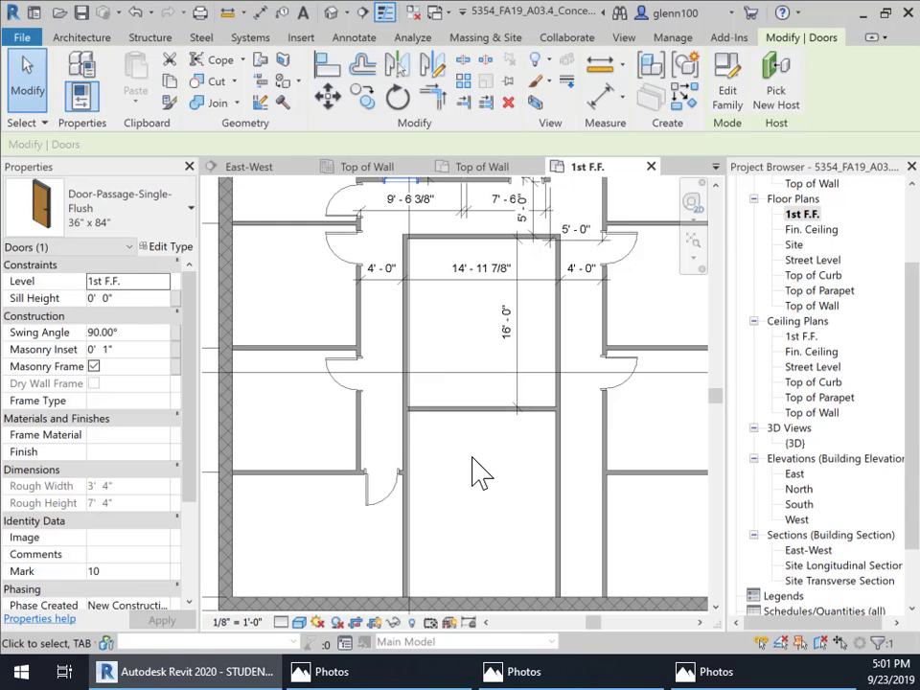
middle_drag(480, 470, 468, 428)
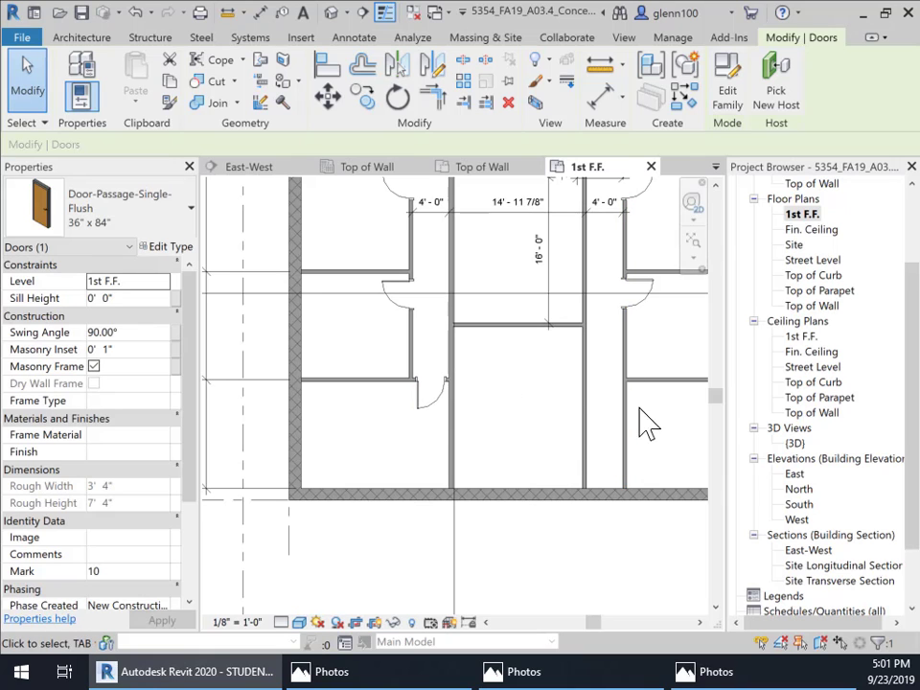
middle_drag(635, 469, 530, 501)
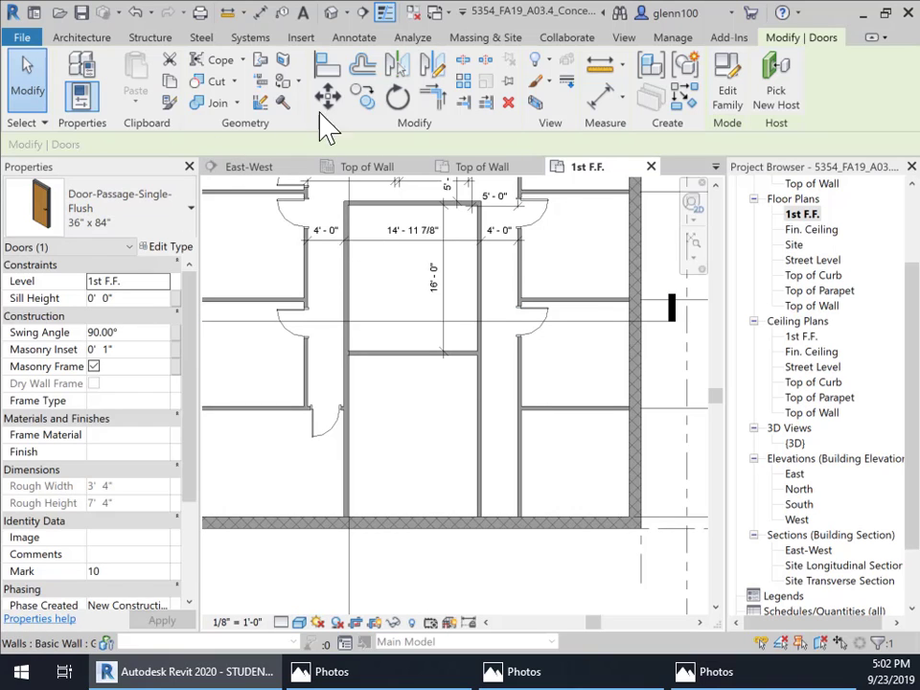
click(434, 100)
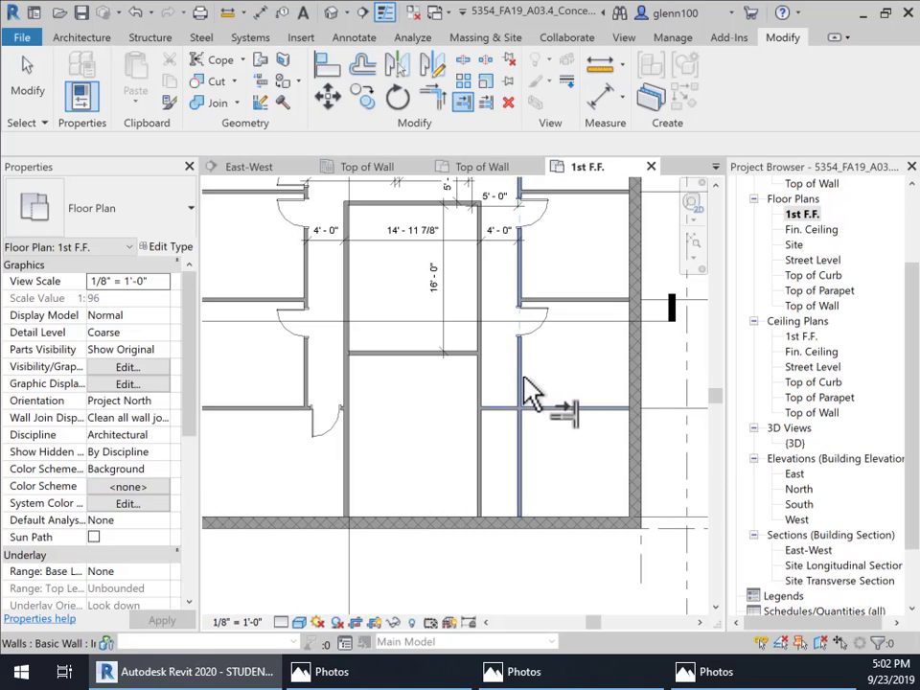
scroll(561, 480, down, 1)
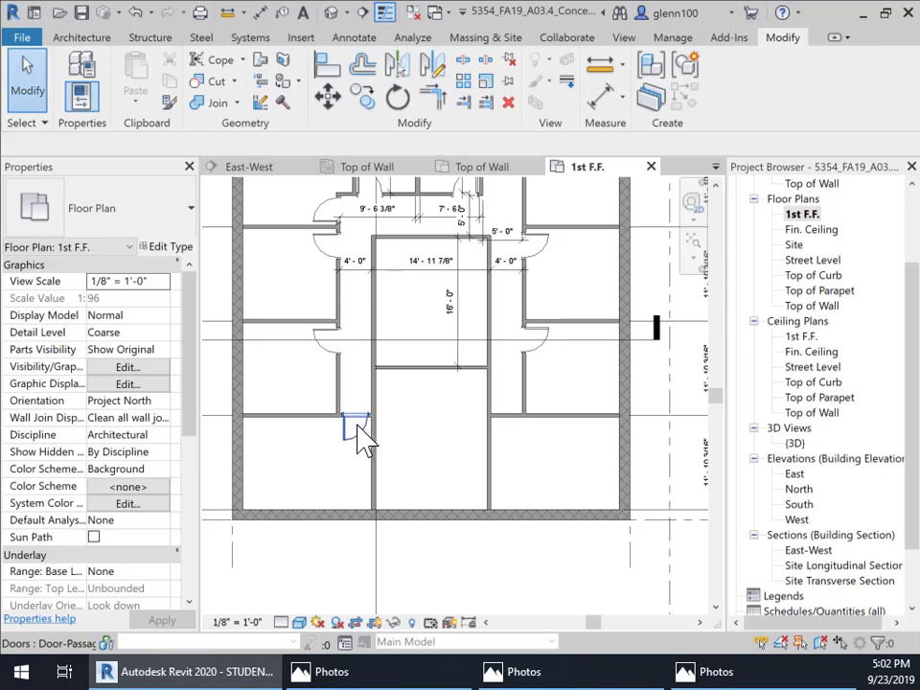
Step: Create a similar 36" x 84" passage door centred in the new wall ending the right corridor, swinging into the lower-right room
click(357, 436)
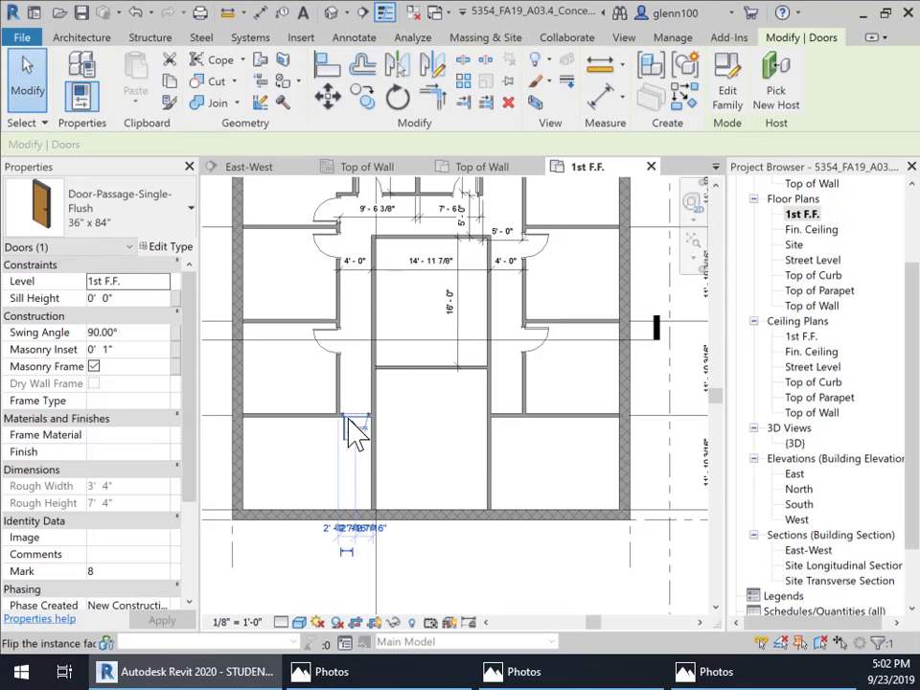
right_click(358, 423)
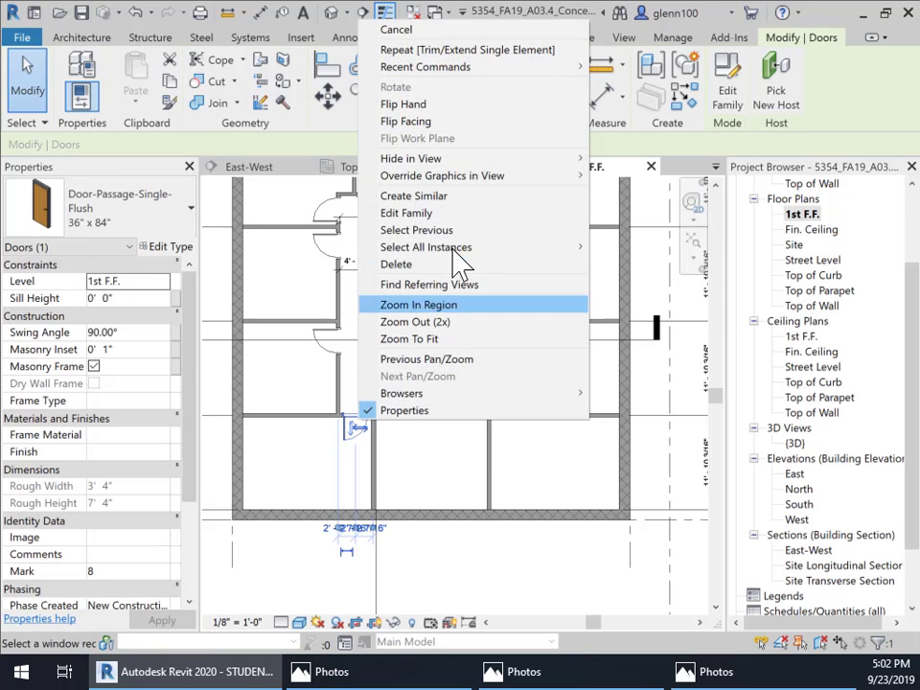
click(436, 197)
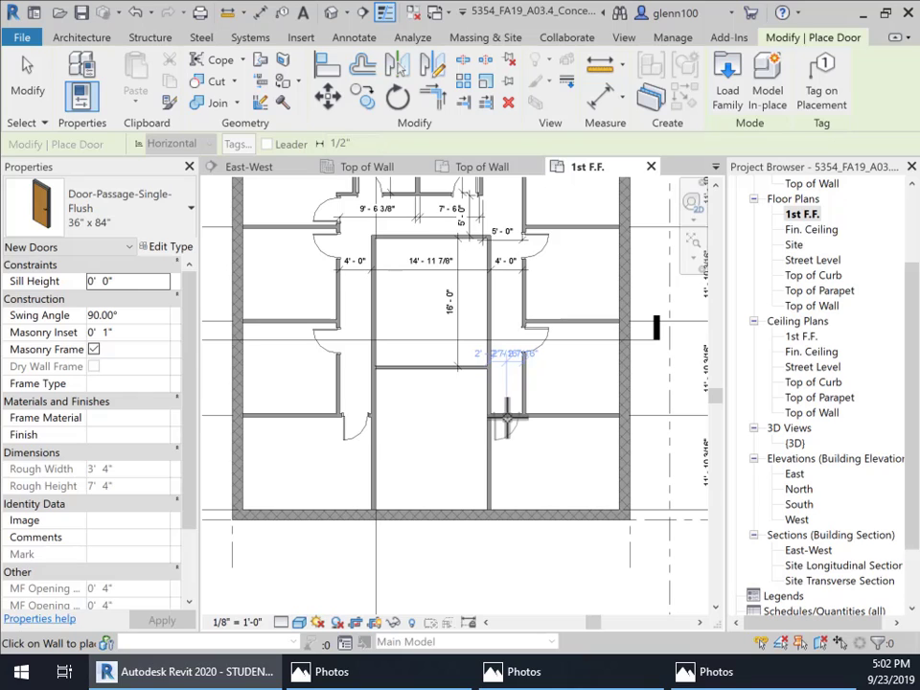
click(506, 419)
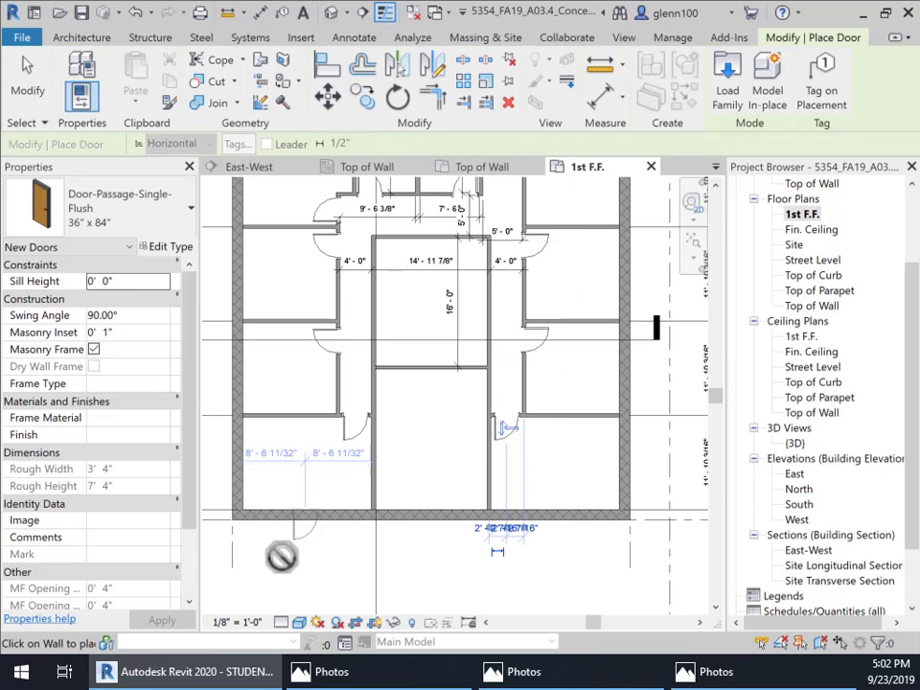
key(Escape)
key(Escape)
Step: Flip the hand of the door ending the left corridor so it hinges beside the central room's wall
click(353, 433)
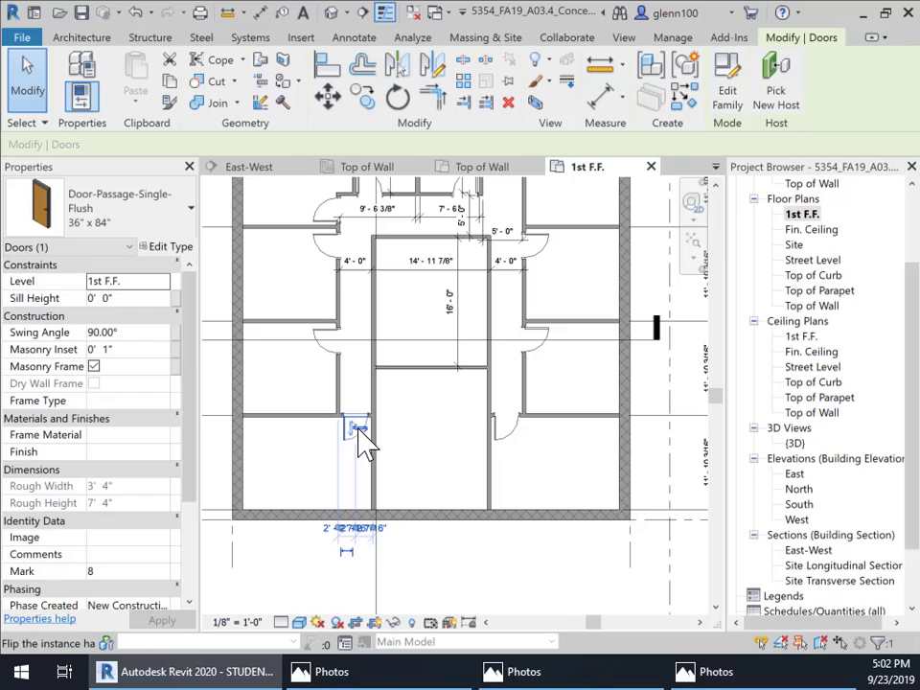
click(564, 461)
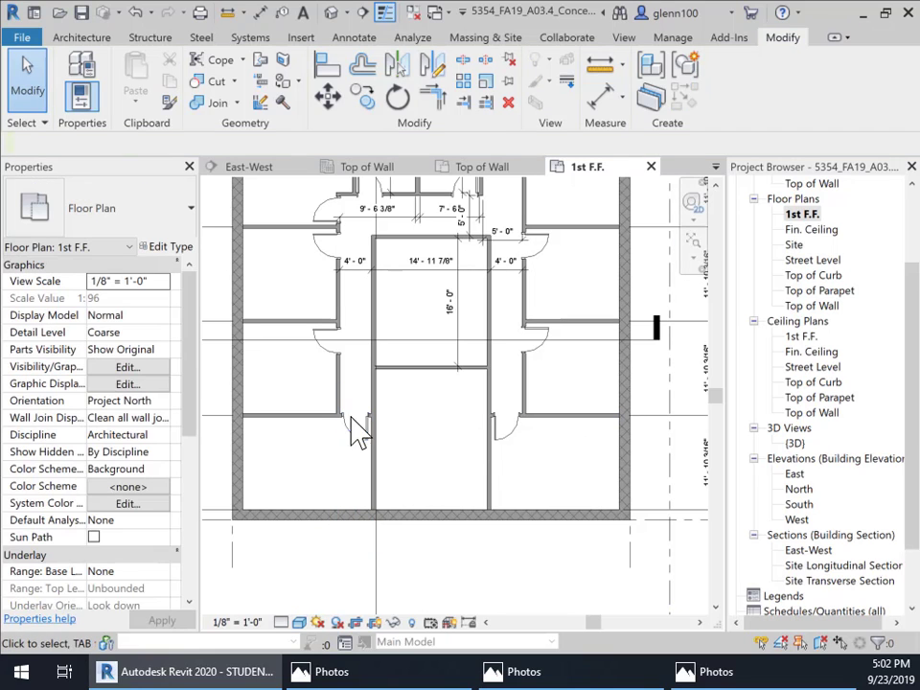